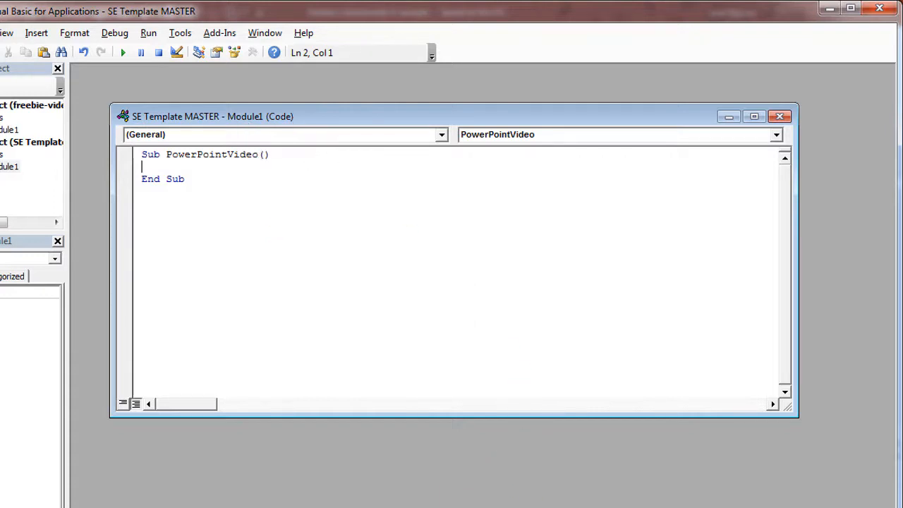
Switch to the 60-fps-ppt-macro-code Notepad file, copy the entire PowerPointVideo macro, and minimise the file's window
{"action": "mouse_move", "coordinate": [332, 493]}
{"action": "left_click", "coordinate": [305, 478]}
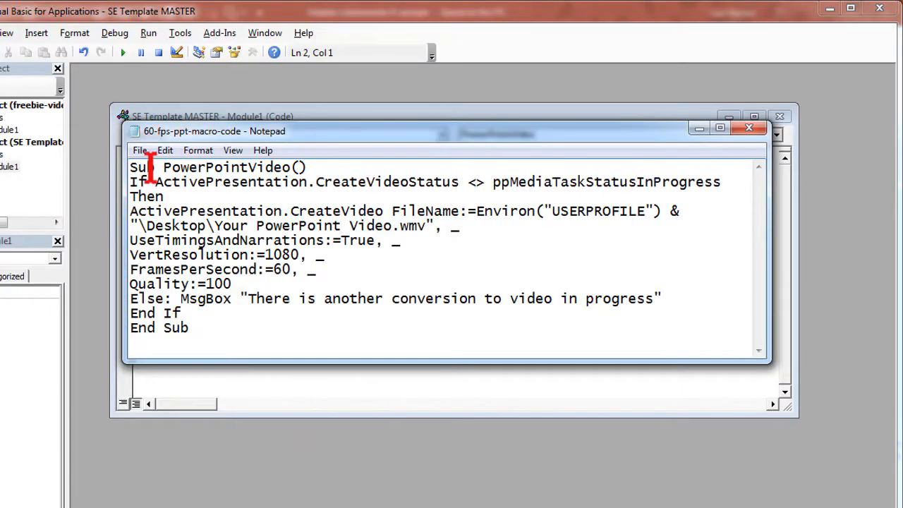
{"action": "left_click_drag", "start_coordinate": [256, 130], "coordinate": [251, 97]}
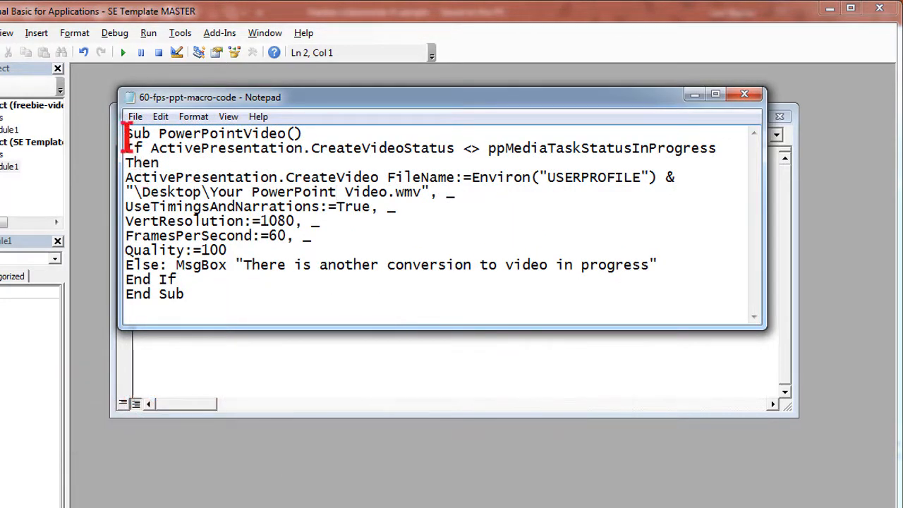
{"action": "left_click_drag", "start_coordinate": [125, 135], "coordinate": [273, 302]}
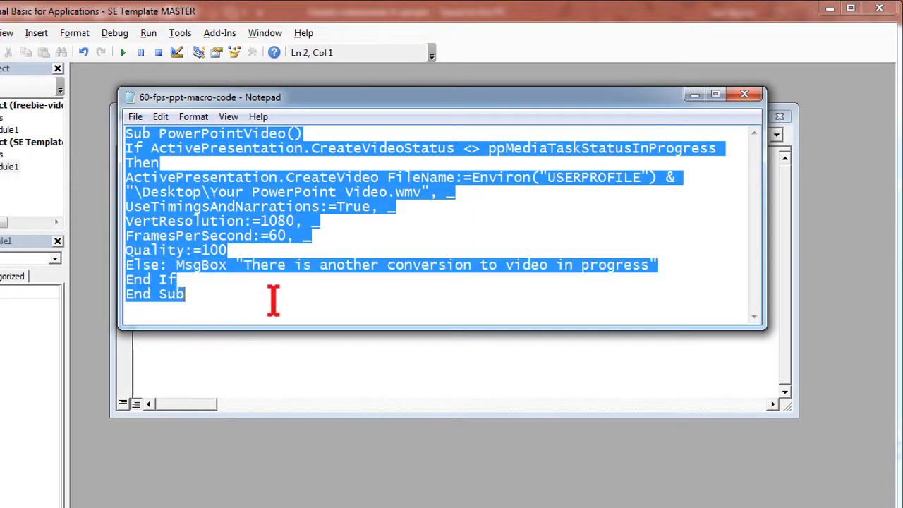
{"action": "right_click", "coordinate": [264, 196]}
{"action": "left_click", "coordinate": [304, 244]}
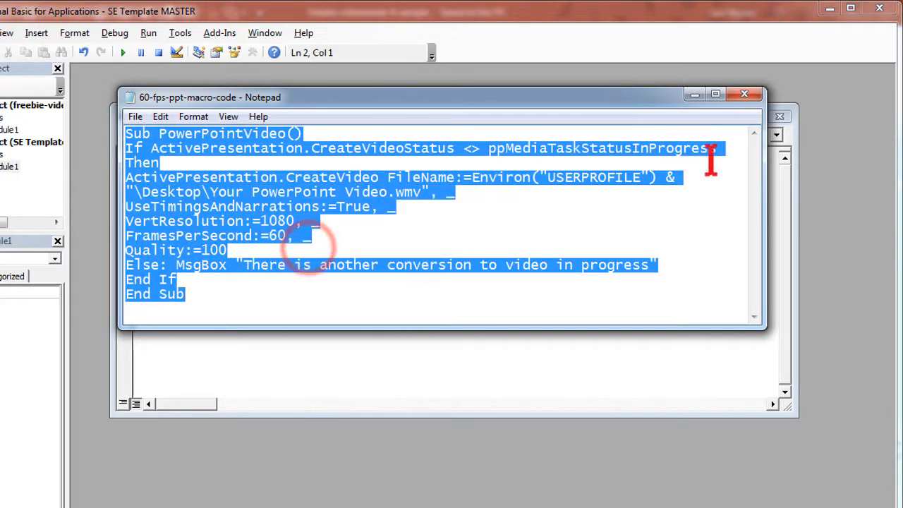
{"action": "left_click", "coordinate": [694, 94]}
Replace the empty PowerPointVideo procedure in the Module1 code window with the copied macro code
{"action": "left_click", "coordinate": [200, 179]}
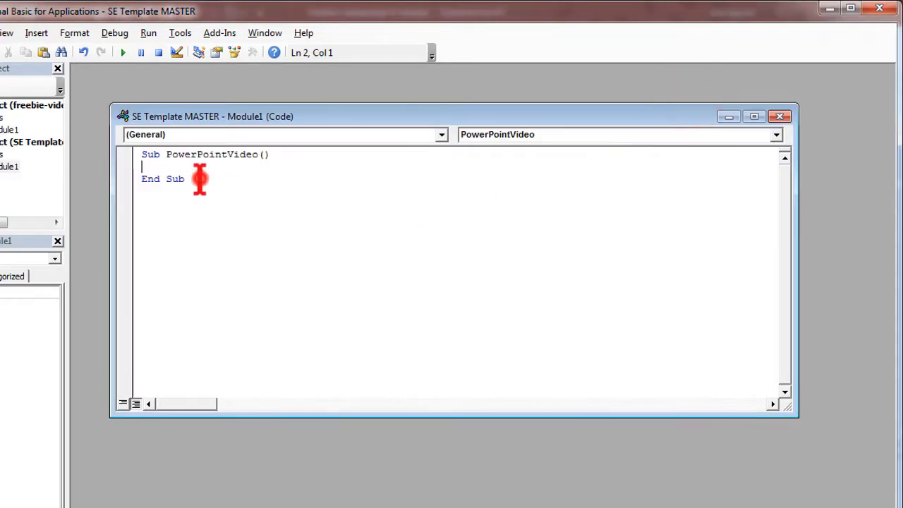
{"action": "left_click_drag", "start_coordinate": [199, 178], "coordinate": [135, 150]}
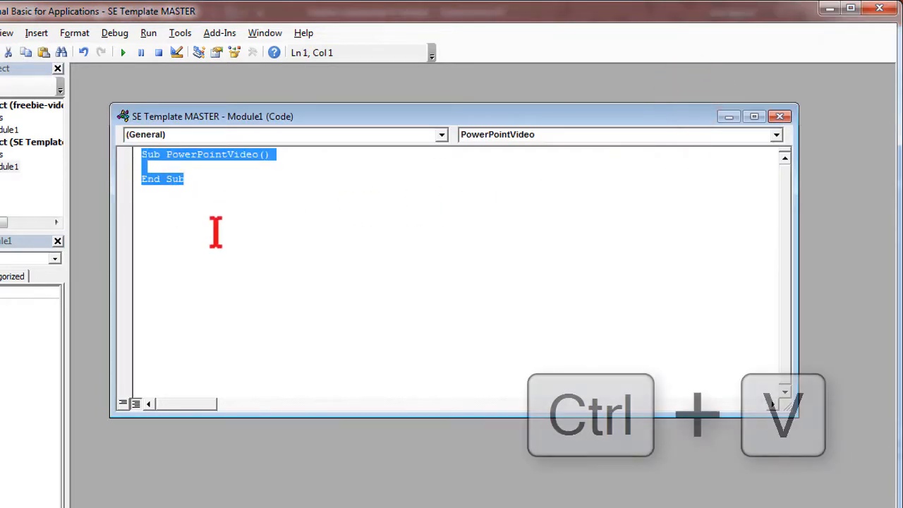
{"action": "key", "text": "ctrl+v"}
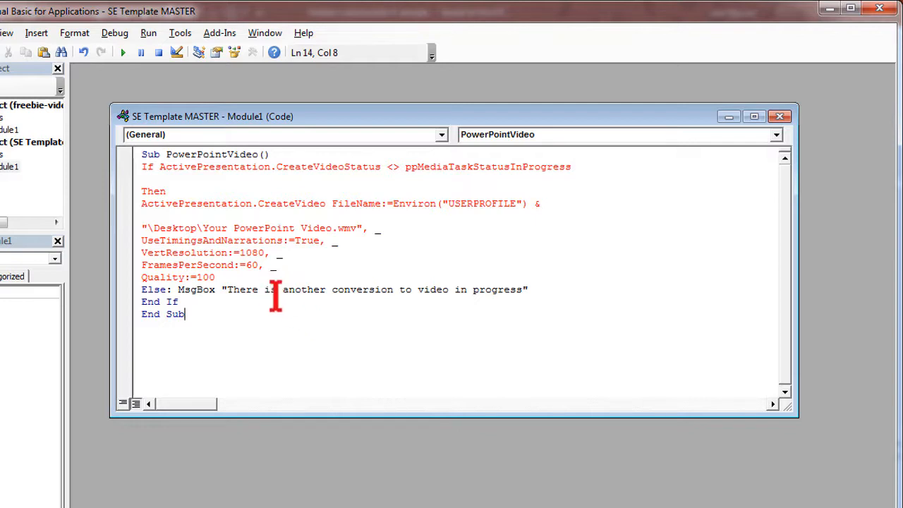
Examine the macro's vertical resolution, frames-per-second and output file path settings in the code
{"action": "left_click_drag", "start_coordinate": [265, 252], "coordinate": [239, 253]}
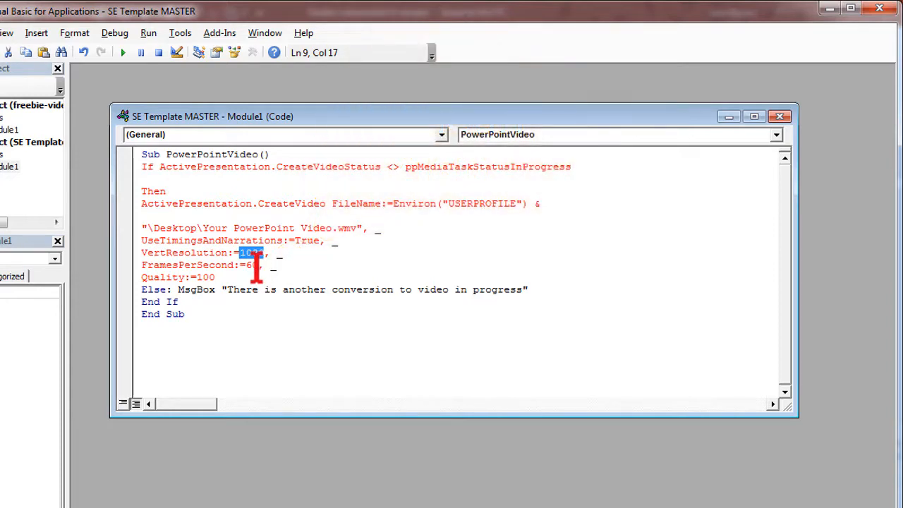
{"action": "left_click_drag", "start_coordinate": [257, 266], "coordinate": [248, 266]}
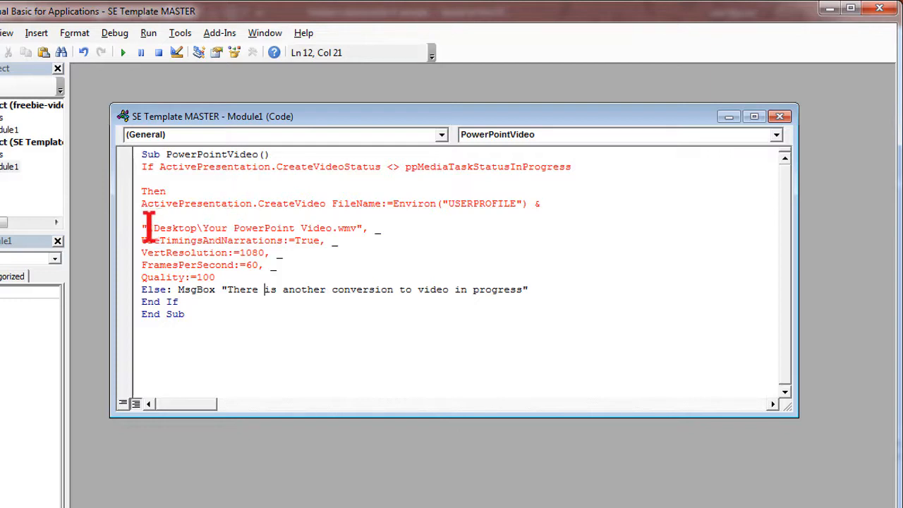
{"action": "left_click_drag", "start_coordinate": [147, 228], "coordinate": [227, 227]}
{"action": "left_click_drag", "start_coordinate": [299, 227], "coordinate": [360, 228]}
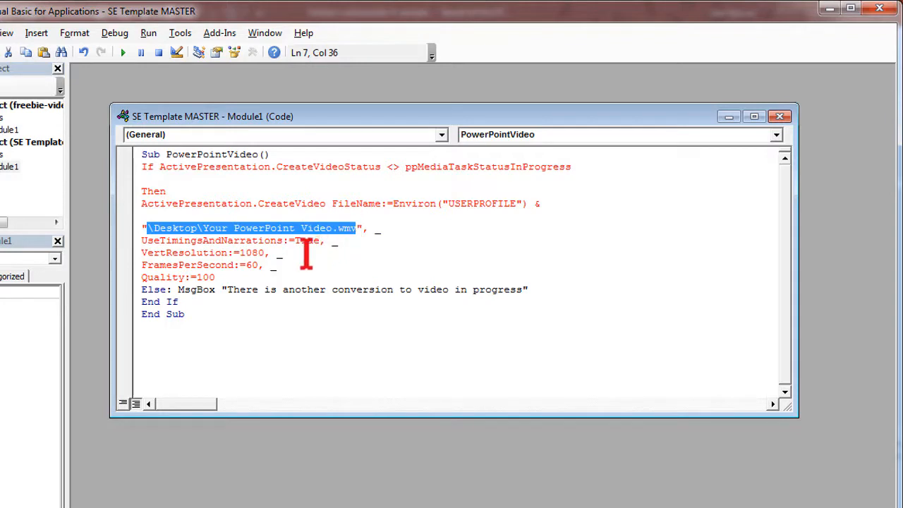
{"action": "left_click_drag", "start_coordinate": [265, 252], "coordinate": [246, 266]}
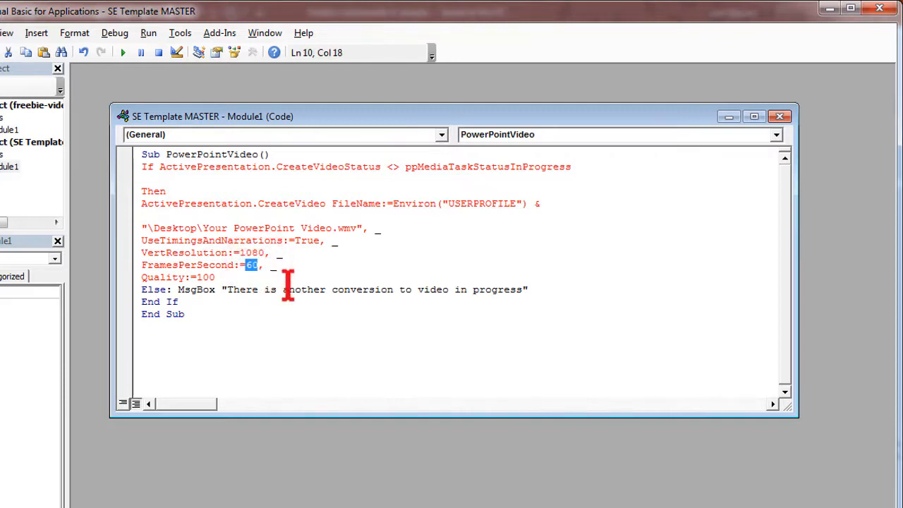
{"action": "left_click", "coordinate": [288, 289]}
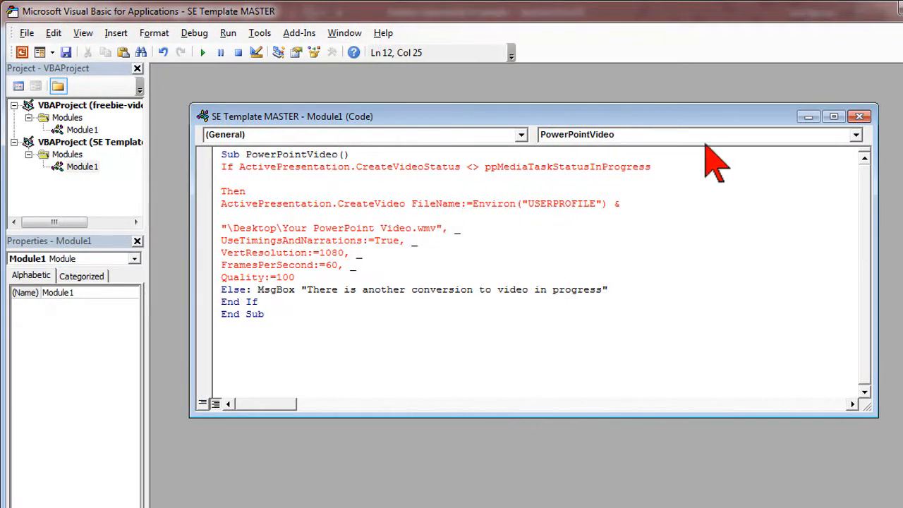
Close the Module1 code window and the Visual Basic editor, and switch to the freebie-videoowide-4-sample presentation
{"action": "left_click", "coordinate": [859, 116]}
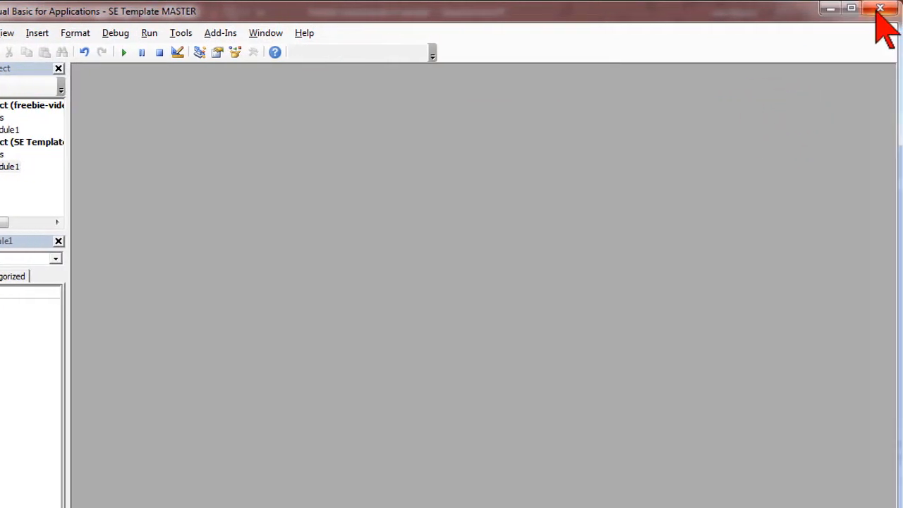
{"action": "left_click", "coordinate": [878, 10]}
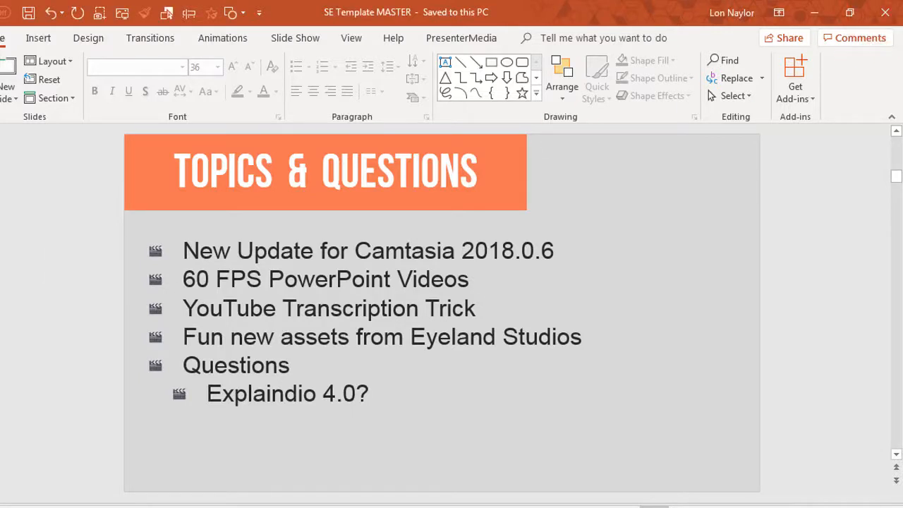
{"action": "mouse_move", "coordinate": [187, 490]}
{"action": "left_click", "coordinate": [171, 467]}
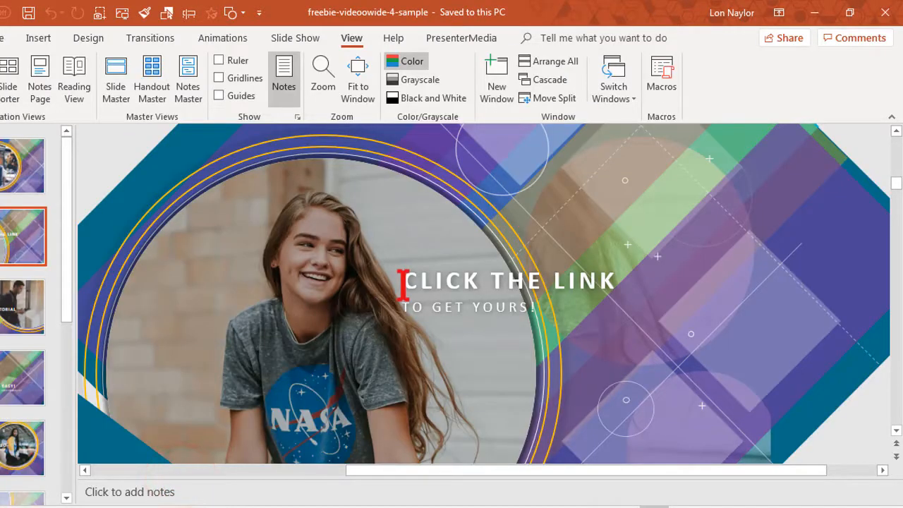
Bring up the presentation's macro list, select the PowerPointVideo macro, and close the list without running it
{"action": "left_click", "coordinate": [663, 69]}
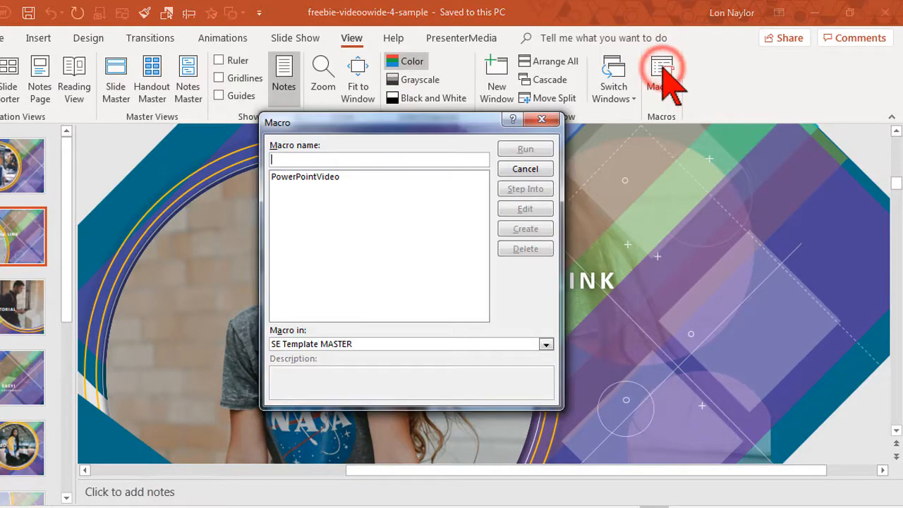
{"action": "left_click", "coordinate": [302, 177]}
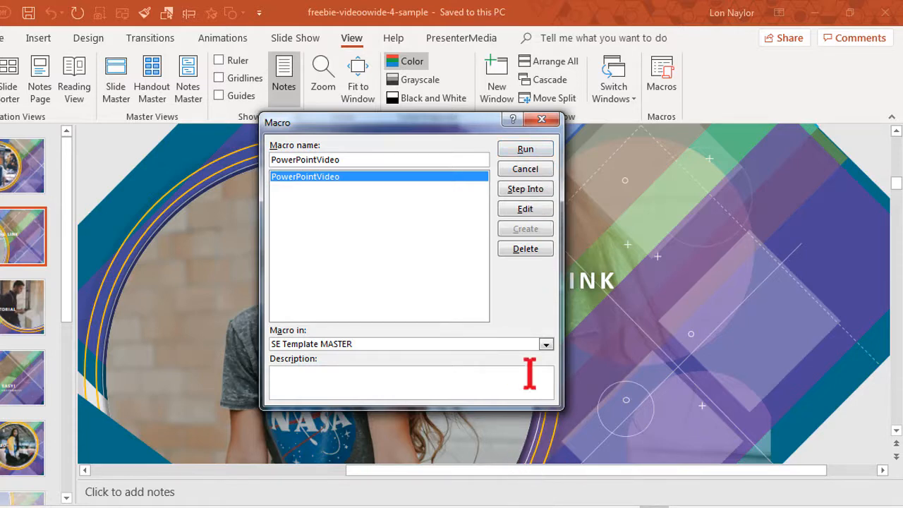
{"action": "left_click", "coordinate": [540, 120]}
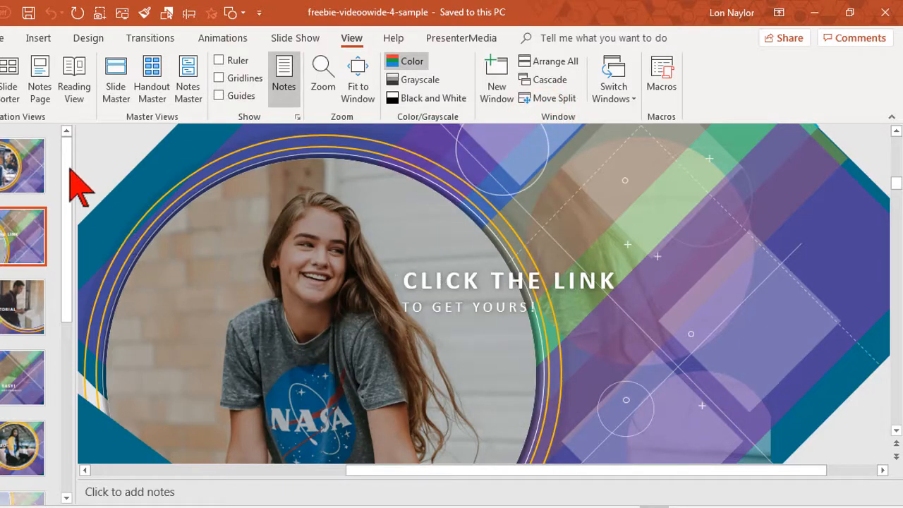
Minimise the presentation, Camtasia and browser windows, and select the Your PowerPoint Video file on the desktop
{"action": "mouse_move", "coordinate": [65, 168]}
{"action": "left_mouse_down"}
{"action": "mouse_move", "coordinate": [75, 264]}
{"action": "mouse_move", "coordinate": [66, 292]}
{"action": "mouse_move", "coordinate": [65, 151]}
{"action": "left_mouse_up"}
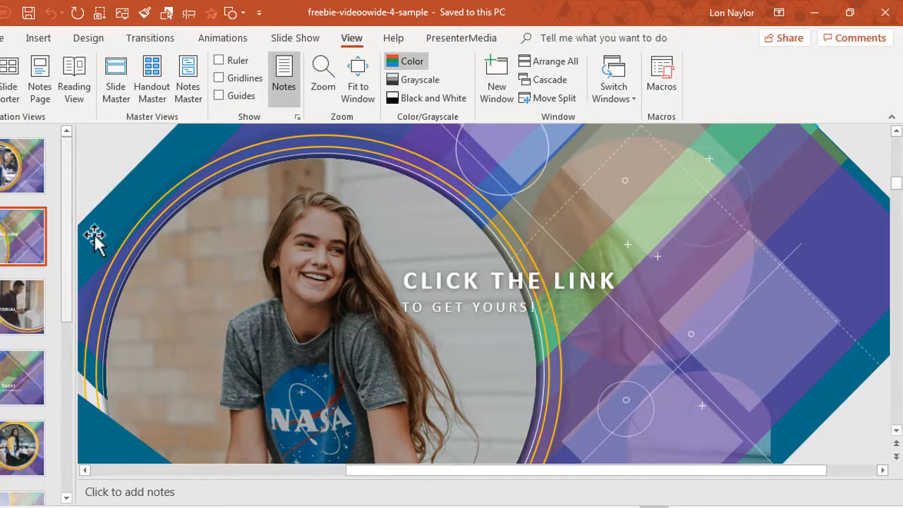
{"action": "left_click", "coordinate": [814, 12]}
{"action": "left_click", "coordinate": [814, 13]}
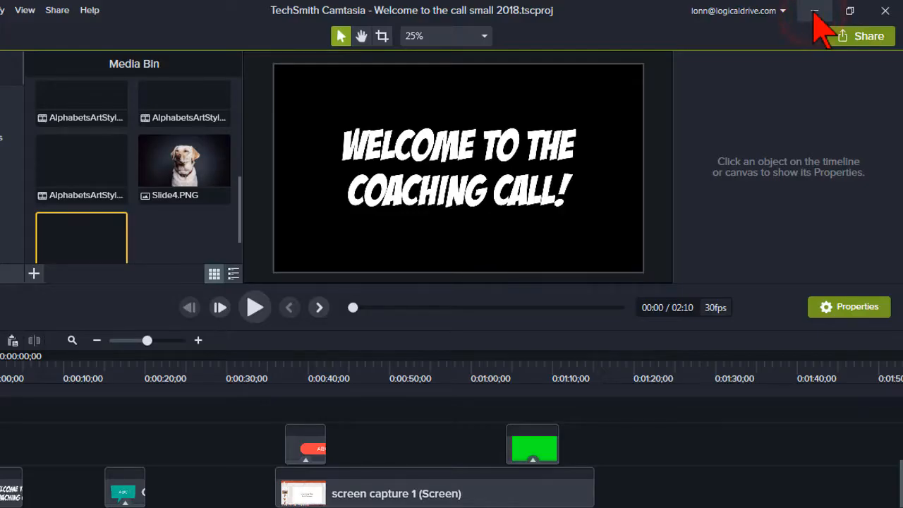
{"action": "left_click", "coordinate": [813, 13]}
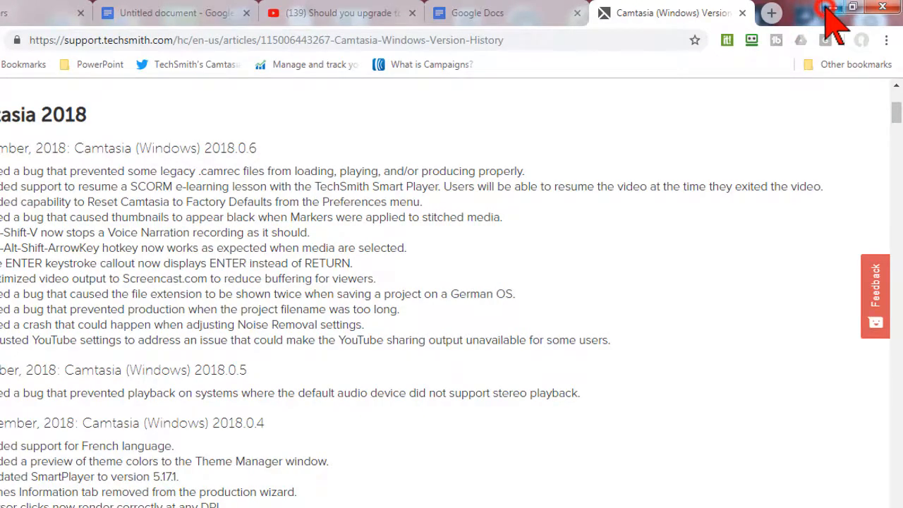
{"action": "left_click", "coordinate": [816, 8]}
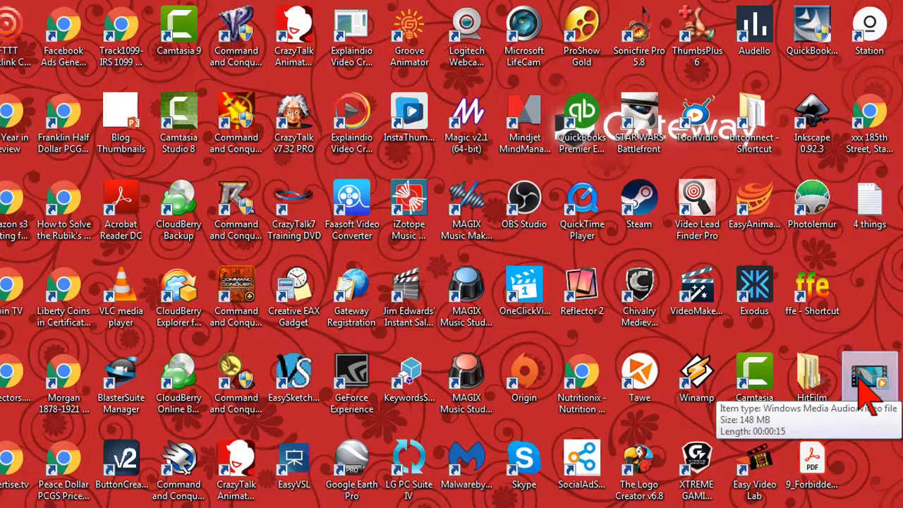
{"action": "left_click", "coordinate": [866, 384]}
Check the output path and file name in the 60-fps-ppt-macro-code Notepad file against the video file on the desktop
{"action": "mouse_move", "coordinate": [295, 494]}
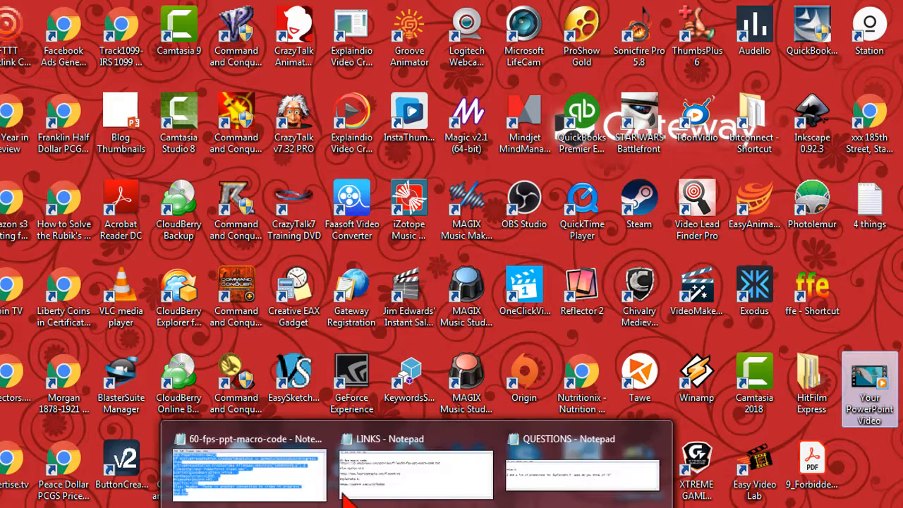
{"action": "left_click", "coordinate": [292, 468]}
{"action": "left_click", "coordinate": [303, 159]}
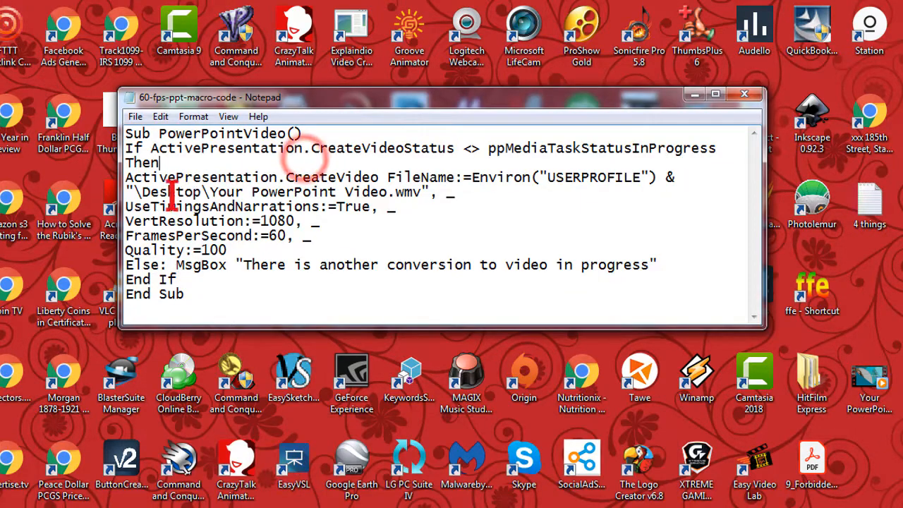
{"action": "left_click_drag", "start_coordinate": [142, 189], "coordinate": [418, 191]}
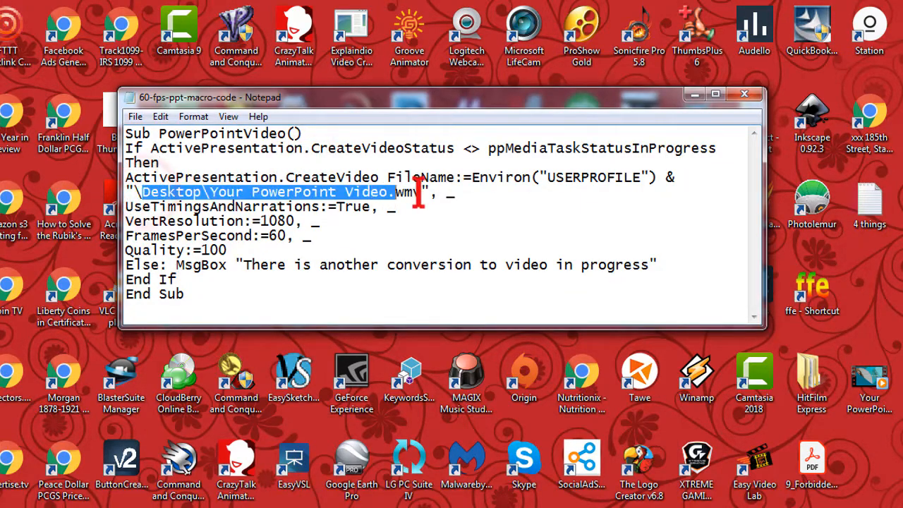
{"action": "left_click", "coordinate": [694, 94]}
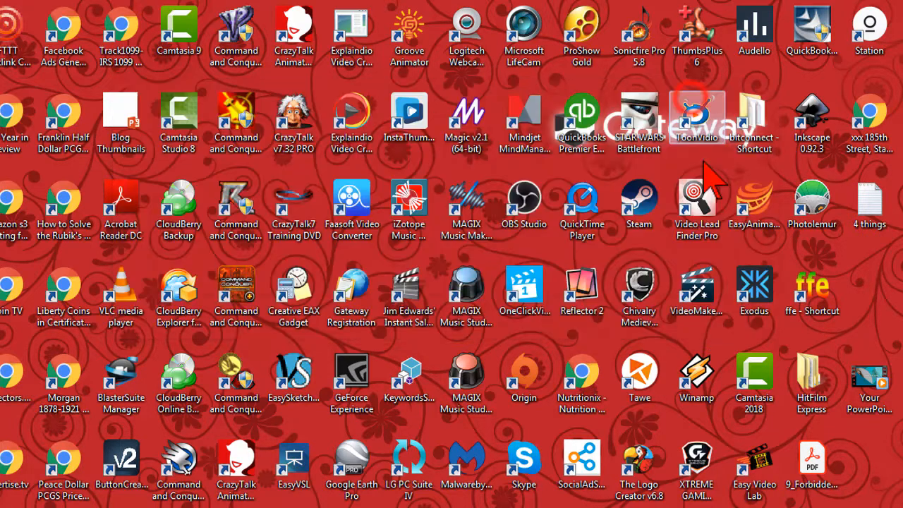
{"action": "left_click", "coordinate": [861, 372]}
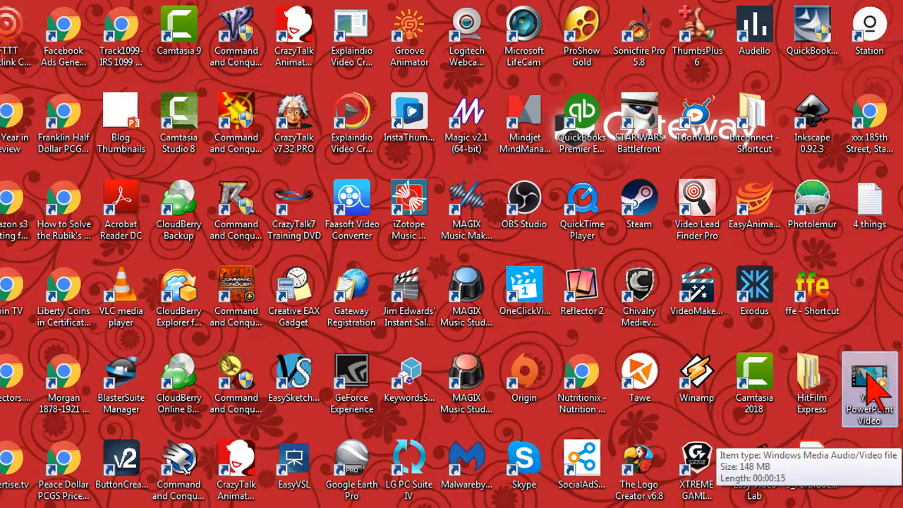
Switch to the Test MP 4 60fps folder and play the Test MP 4 60fps video
{"action": "mouse_move", "coordinate": [131, 507]}
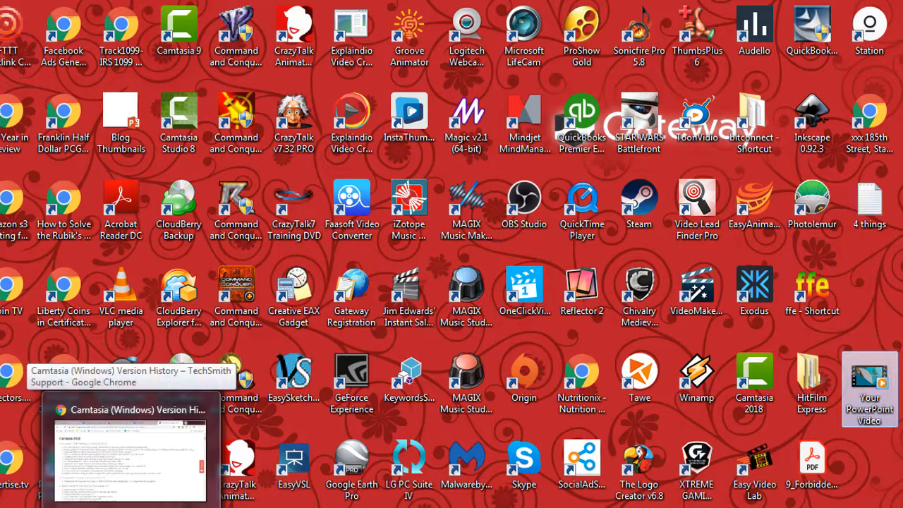
{"action": "mouse_move", "coordinate": [163, 507]}
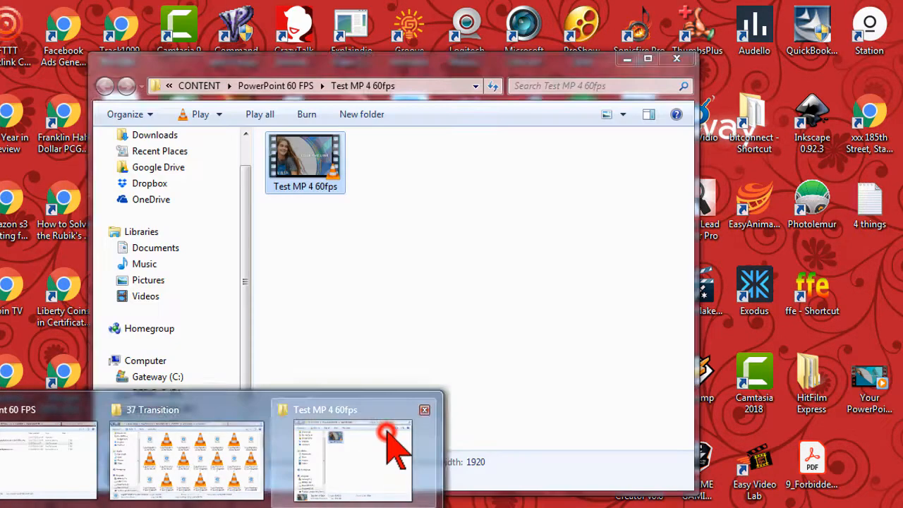
{"action": "left_click", "coordinate": [386, 430]}
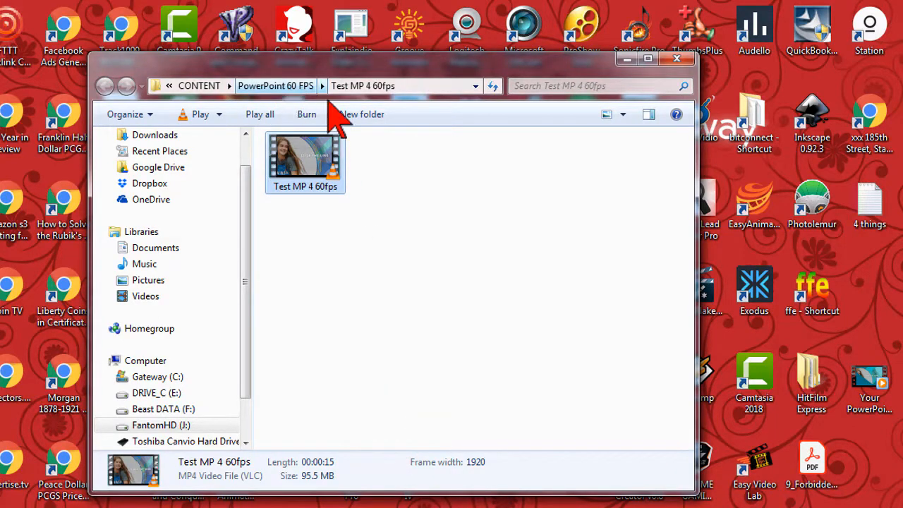
{"action": "double_click", "coordinate": [305, 163]}
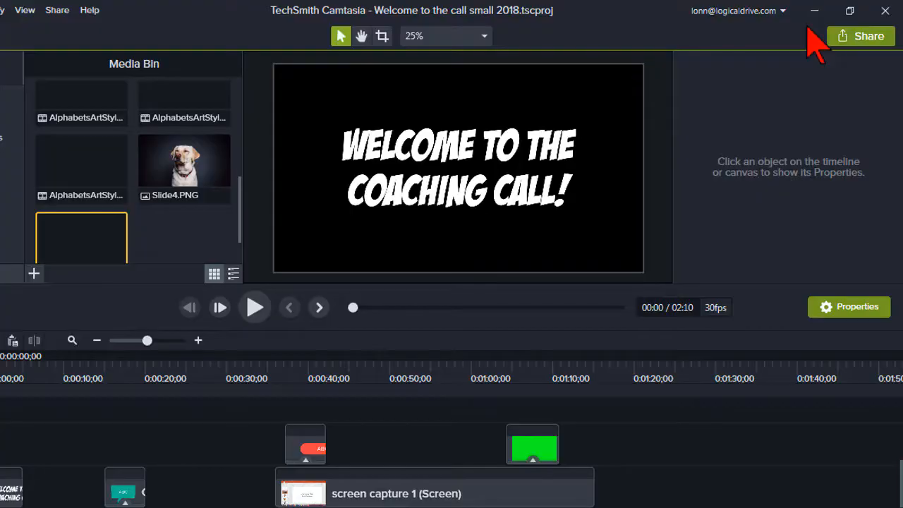
Shrink the Camtasia window to reveal the desktop and import the Your PowerPoint Video file into the Media Bin
{"action": "left_click", "coordinate": [850, 12]}
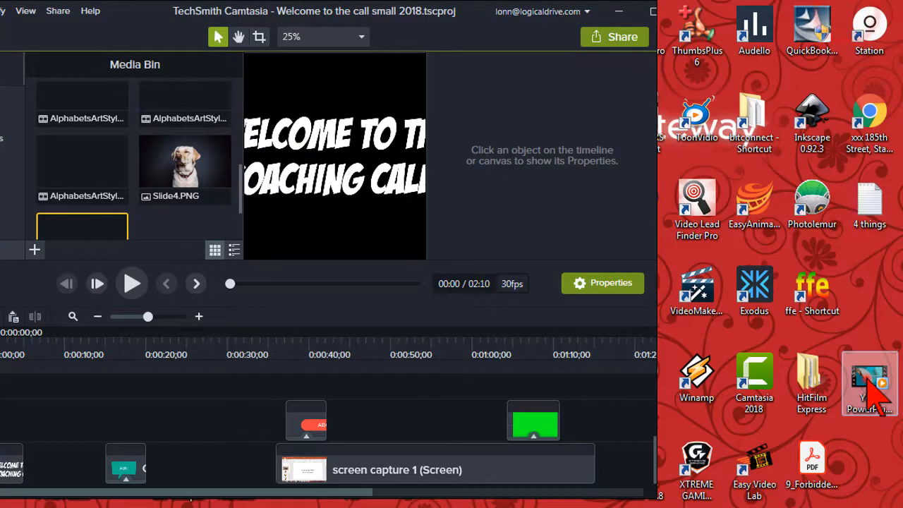
{"action": "left_click_drag", "start_coordinate": [868, 374], "coordinate": [171, 213]}
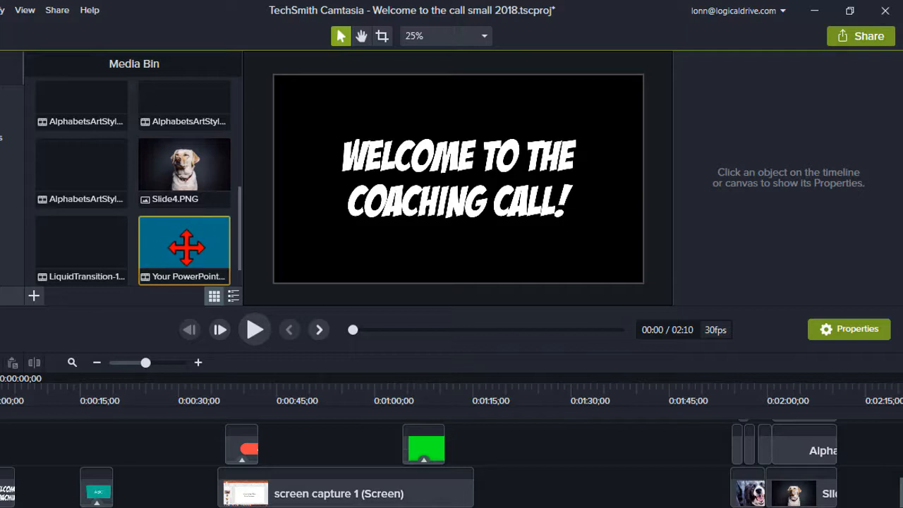
Add the Your PowerPoint Video clip to the timeline at about 2:14 and convert the entire project to 60 FPS
{"action": "left_click", "coordinate": [864, 401]}
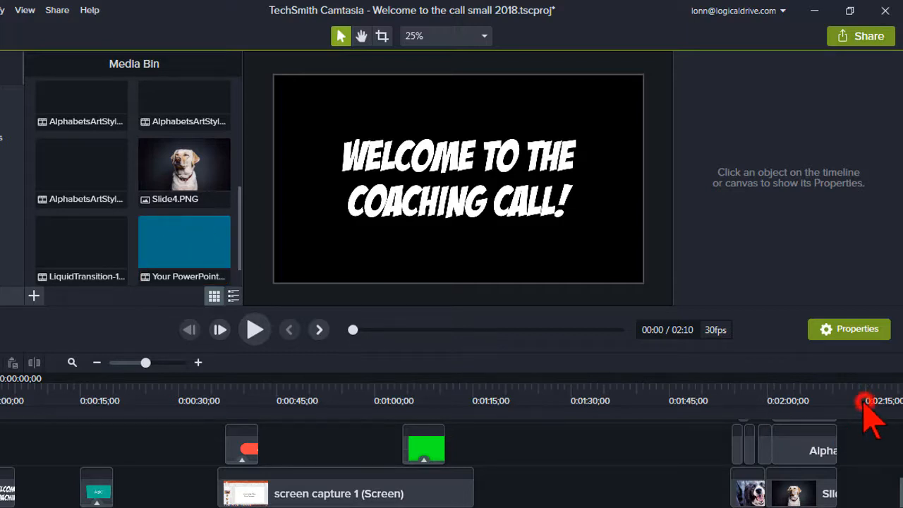
{"action": "right_click", "coordinate": [171, 255]}
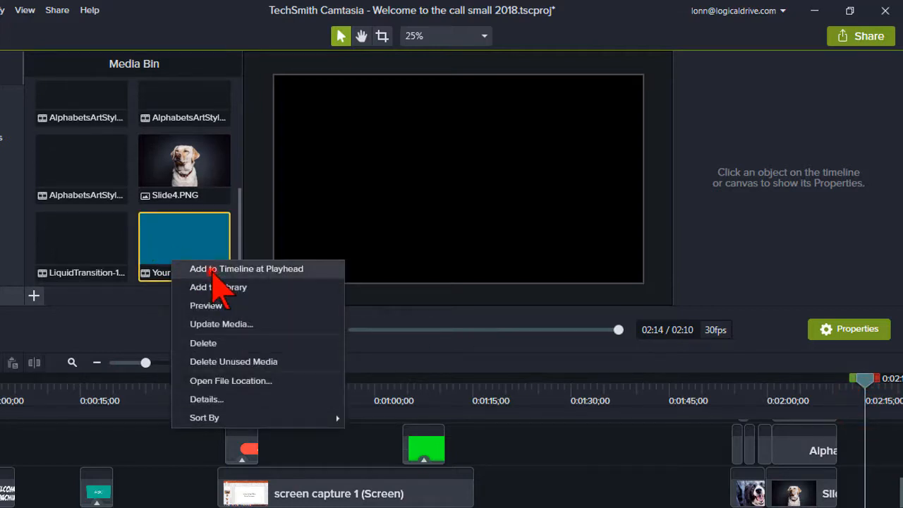
{"action": "left_click", "coordinate": [209, 269]}
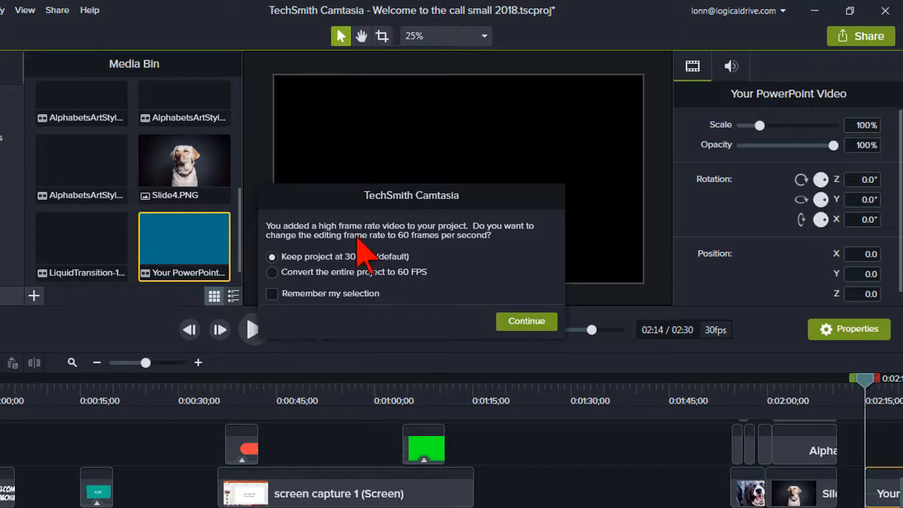
{"action": "left_click", "coordinate": [296, 275]}
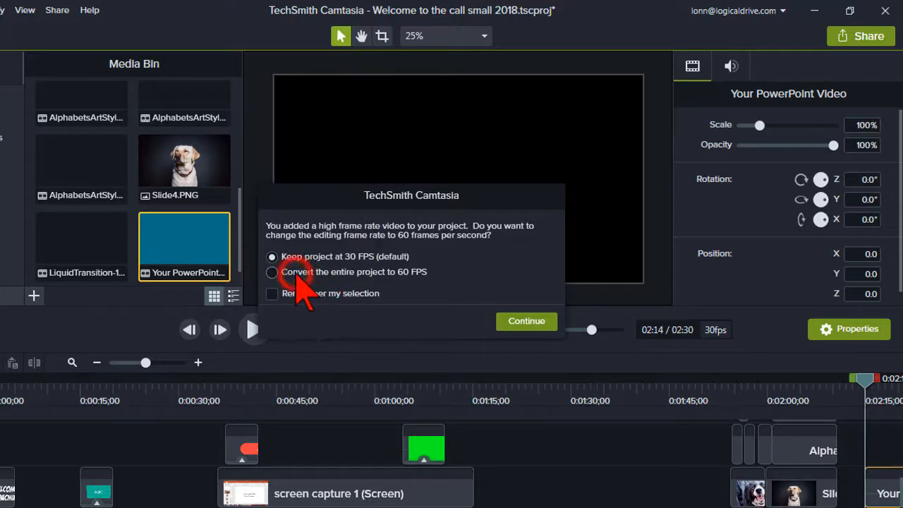
{"action": "left_click", "coordinate": [526, 321]}
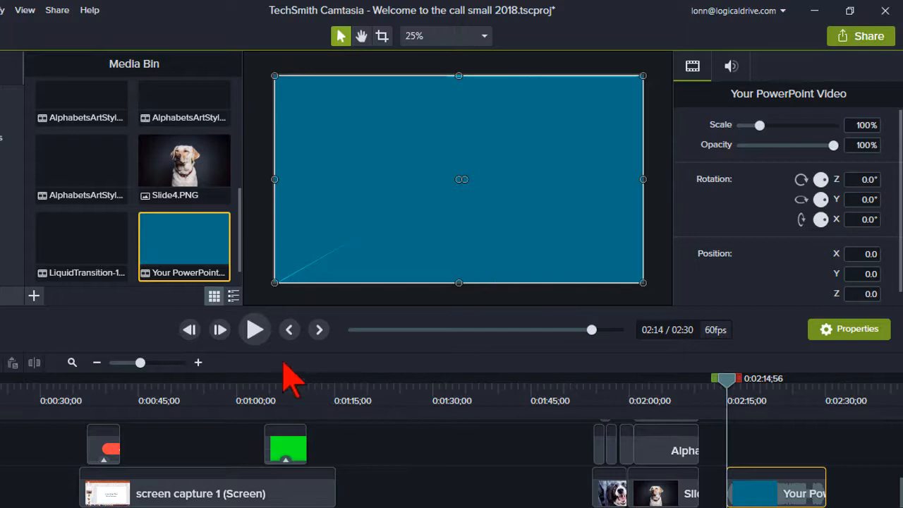
Preview the newly added clip on the canvas for a few seconds, then pause playback
{"action": "left_click", "coordinate": [255, 330]}
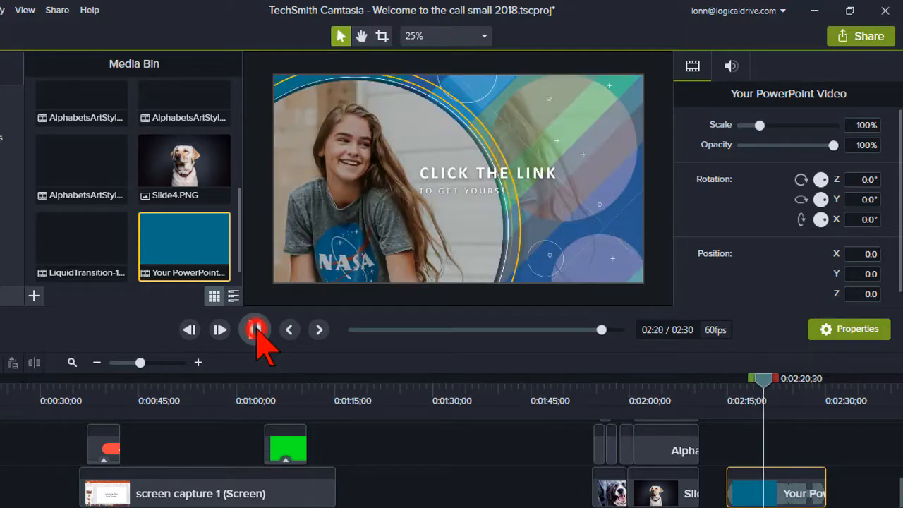
{"action": "left_click", "coordinate": [256, 329]}
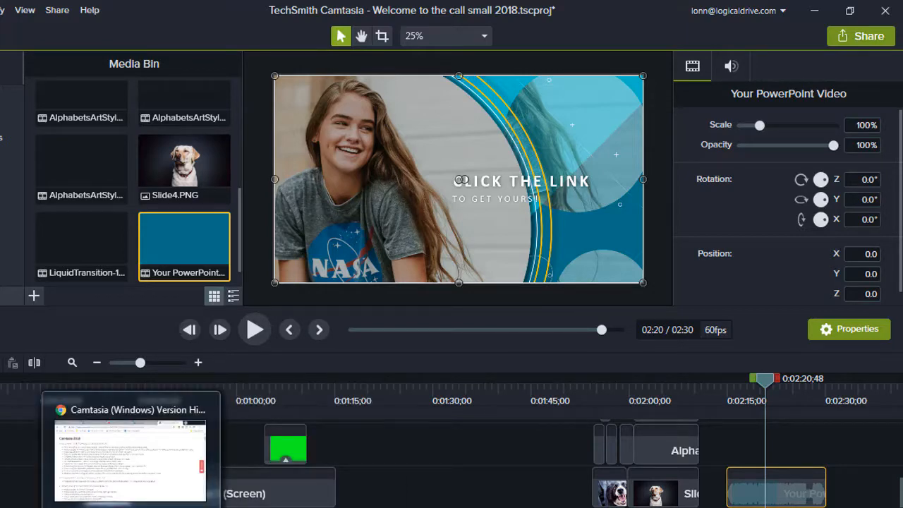
Examine the CPU and memory performance and the running processes in Windows Task Manager, and minimise it
{"action": "left_click_drag", "start_coordinate": [902, 79], "coordinate": [431, 102]}
{"action": "left_click", "coordinate": [342, 137]}
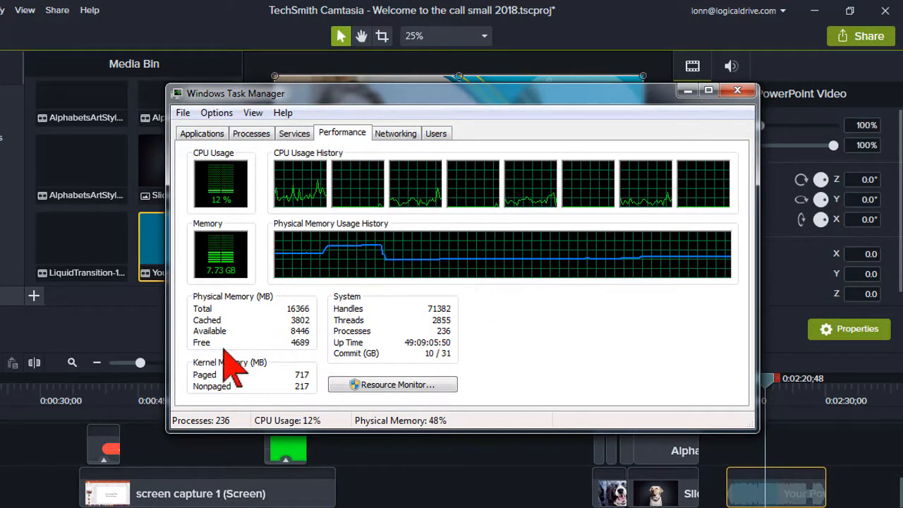
{"action": "left_click", "coordinate": [250, 133]}
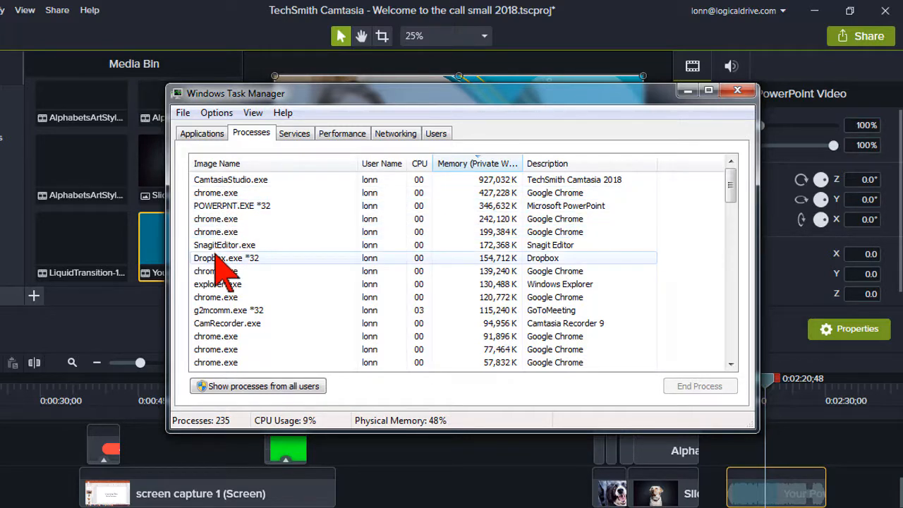
{"action": "left_click", "coordinate": [685, 91]}
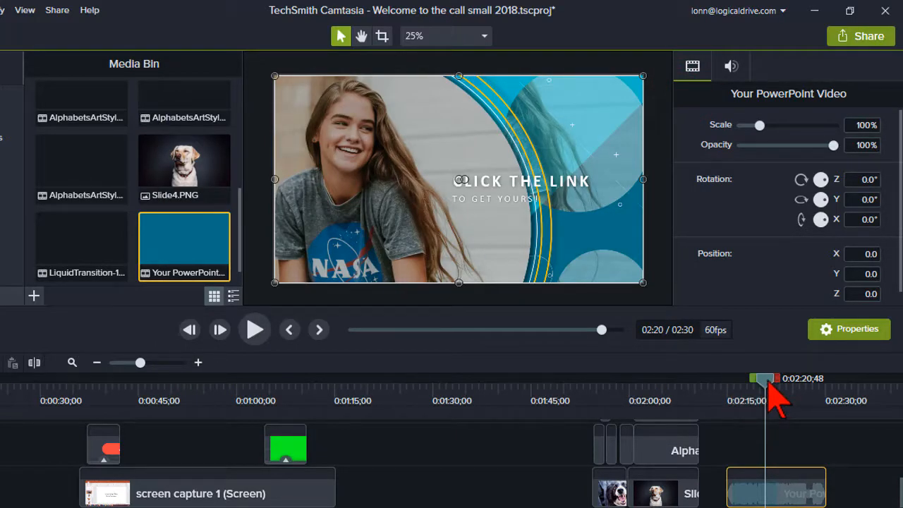
Scrub the playhead back and forth over the Your PowerPoint Video clip to inspect its frames
{"action": "left_click_drag", "start_coordinate": [768, 387], "coordinate": [748, 386]}
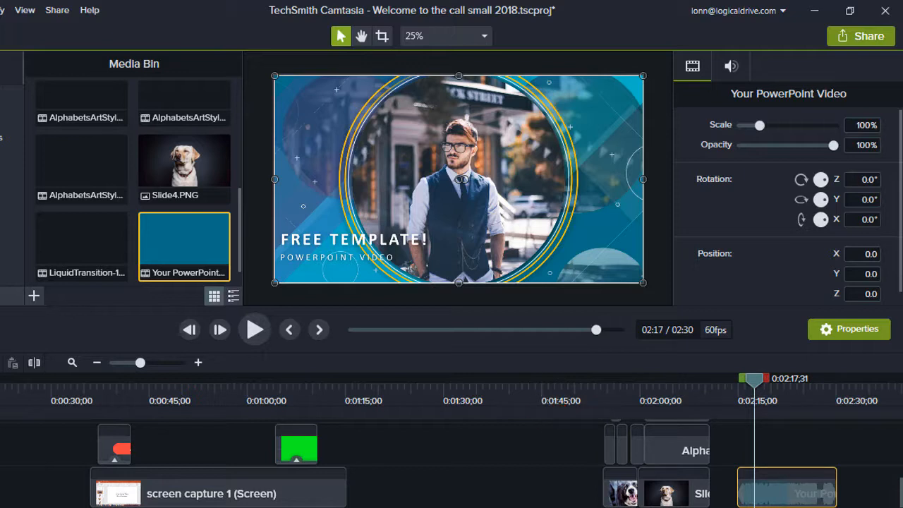
{"action": "mouse_move", "coordinate": [226, 507]}
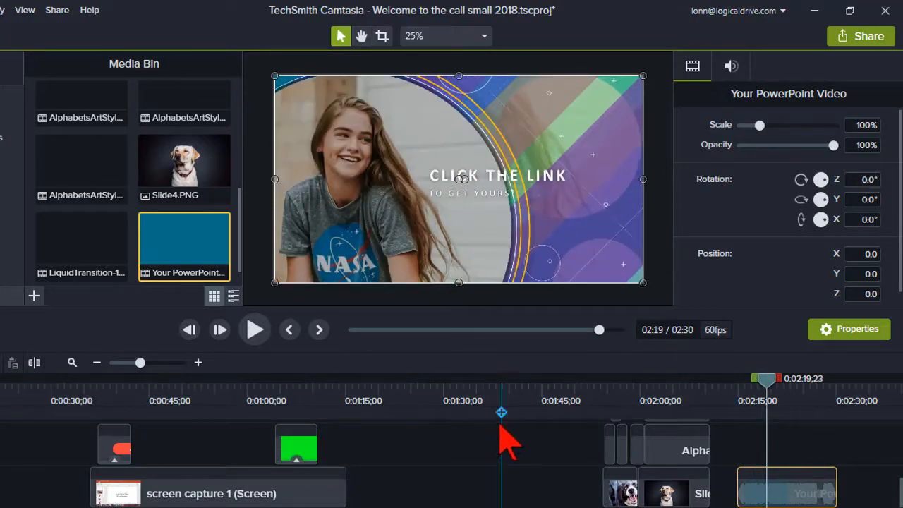
{"action": "left_click_drag", "start_coordinate": [738, 392], "coordinate": [760, 407]}
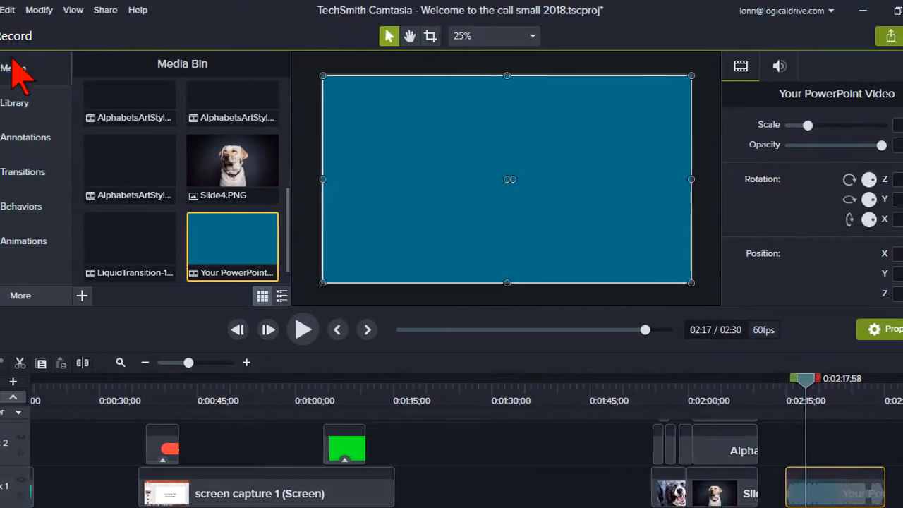
Start producing the project to a local file with Custom production settings and the MP4 - Smart Player (HTML5) format
{"action": "left_click", "coordinate": [113, 10]}
{"action": "left_click", "coordinate": [143, 28]}
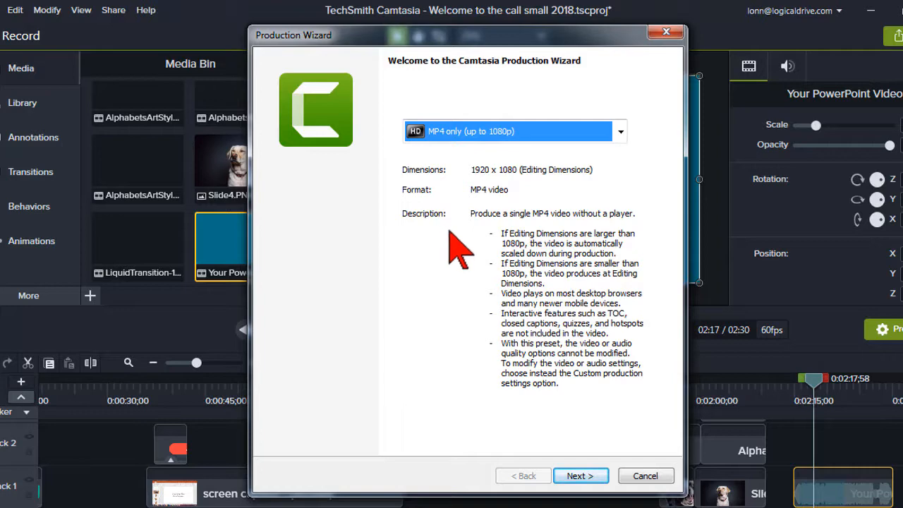
{"action": "left_click", "coordinate": [621, 131]}
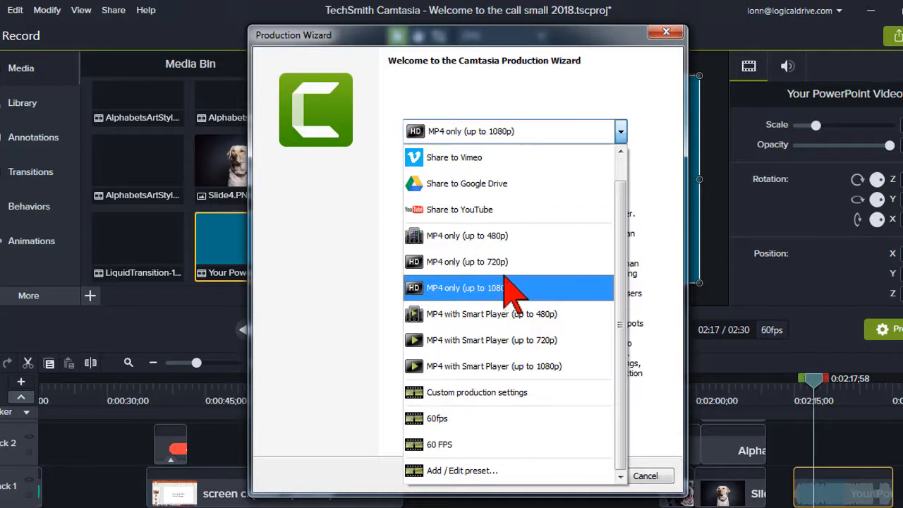
{"action": "left_click", "coordinate": [509, 393]}
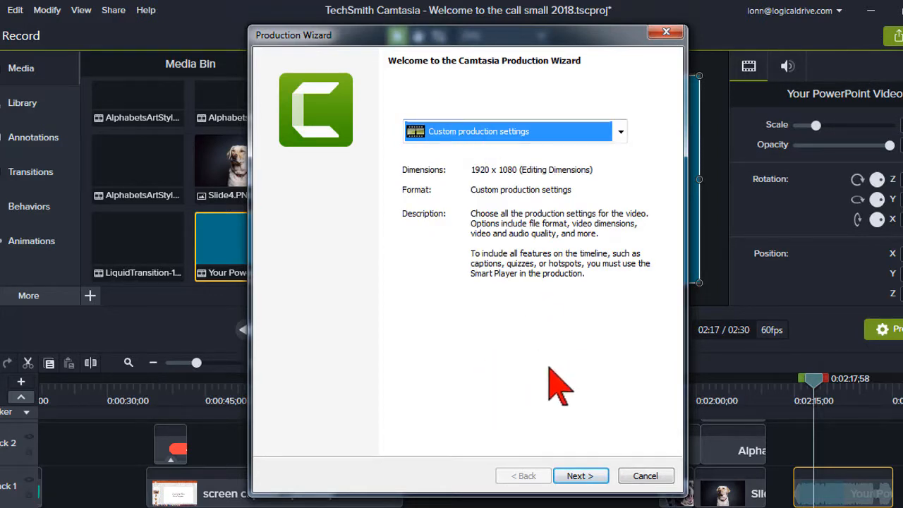
{"action": "left_click", "coordinate": [580, 475]}
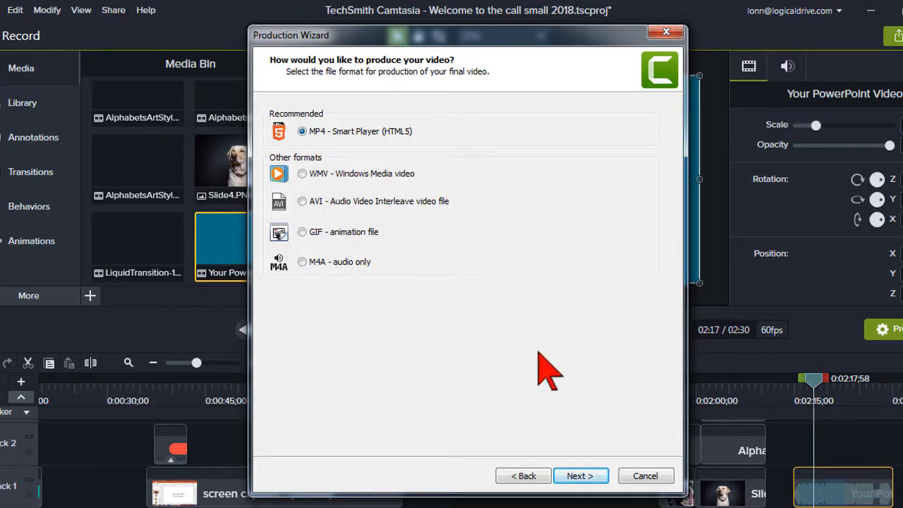
{"action": "left_click", "coordinate": [580, 475]}
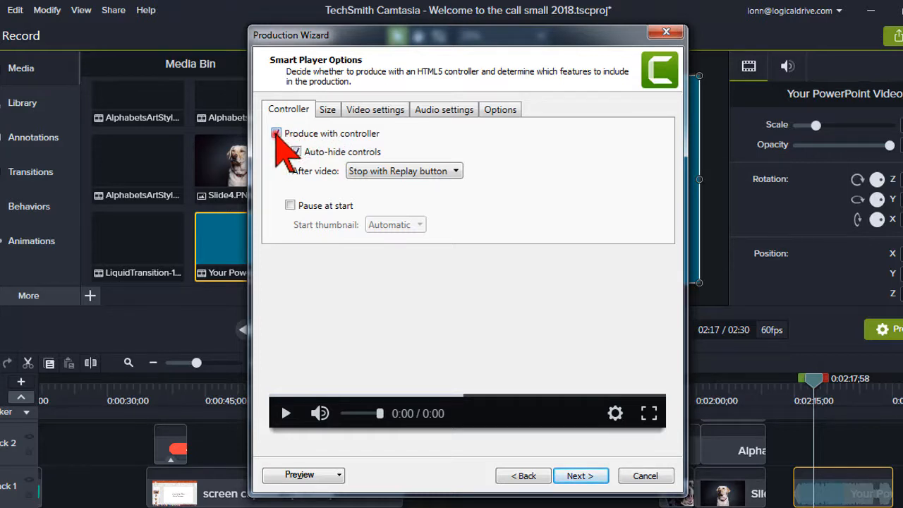
Turn off Produce with controller for the custom production and check the video size dimensions
{"action": "left_click", "coordinate": [276, 134]}
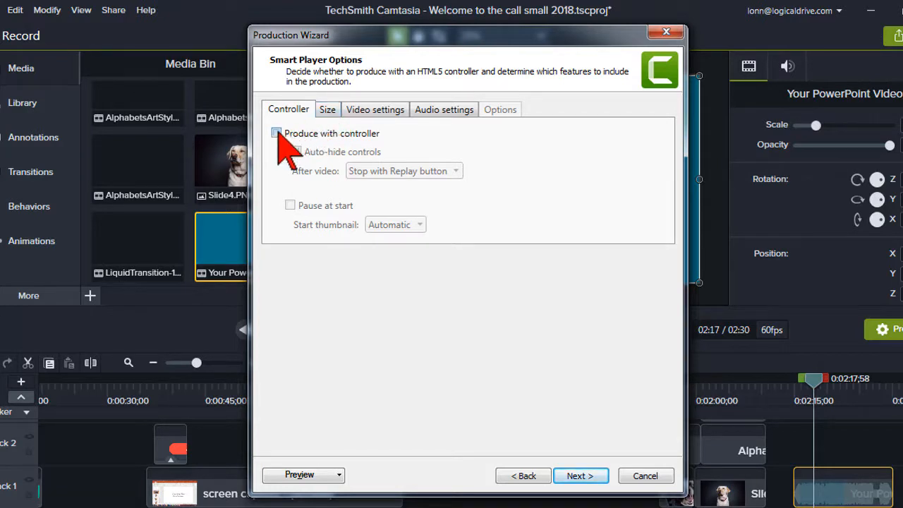
{"action": "left_click", "coordinate": [328, 111]}
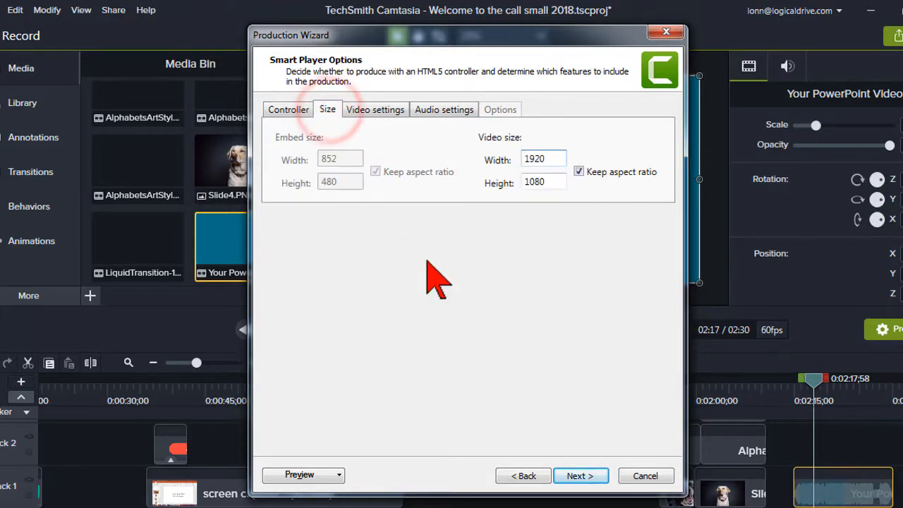
{"action": "left_click", "coordinate": [287, 110]}
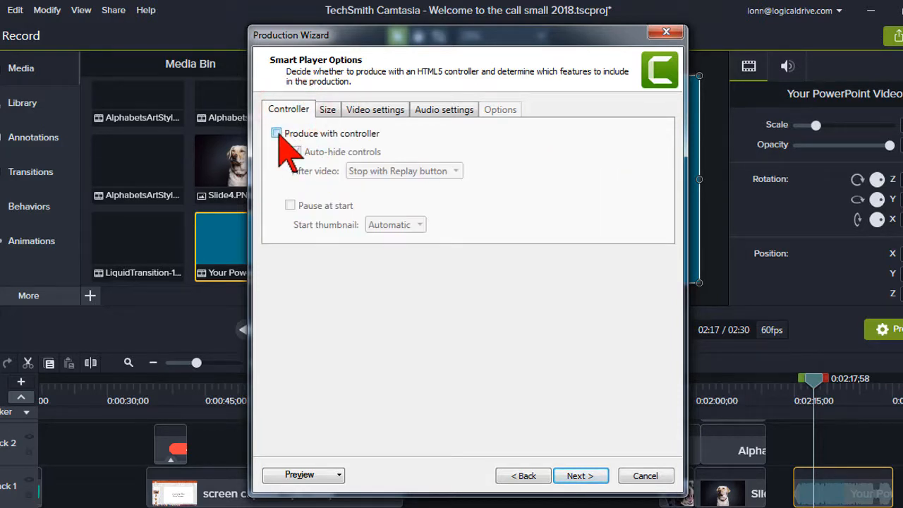
{"action": "left_click", "coordinate": [327, 108]}
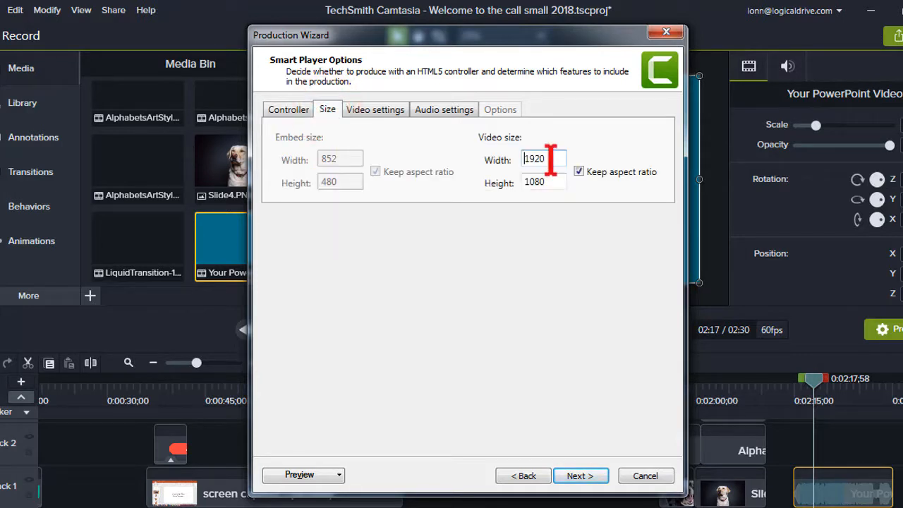
{"action": "left_click", "coordinate": [524, 160]}
Check the frame rate choices in the custom production's video settings and cancel the Production Wizard
{"action": "left_click", "coordinate": [397, 110]}
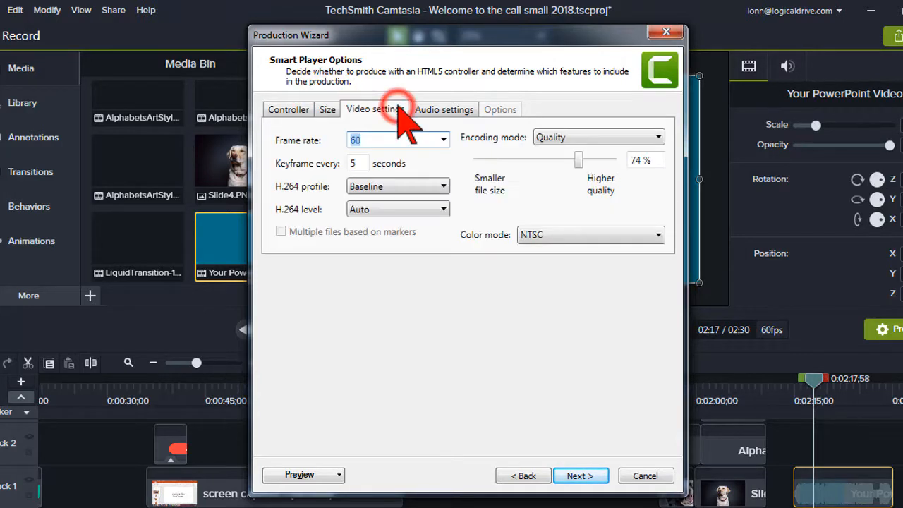
{"action": "left_click", "coordinate": [443, 138]}
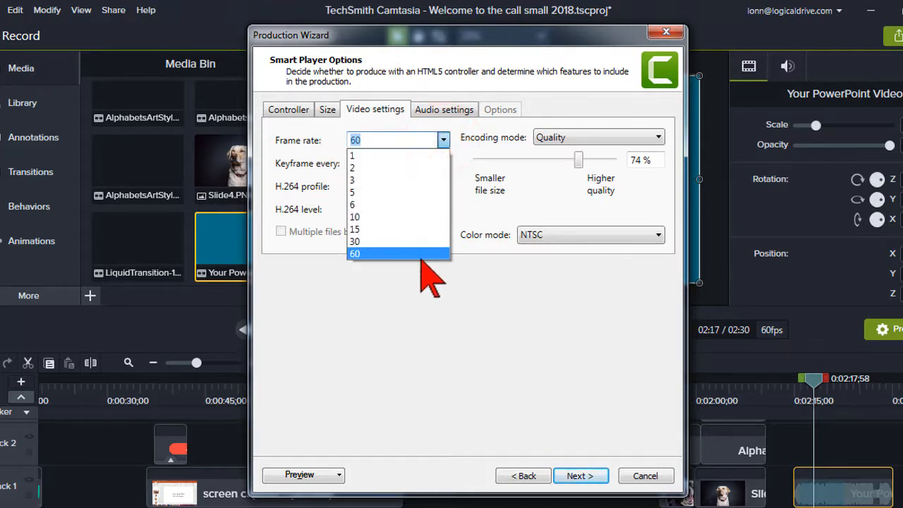
{"action": "left_click", "coordinate": [448, 319]}
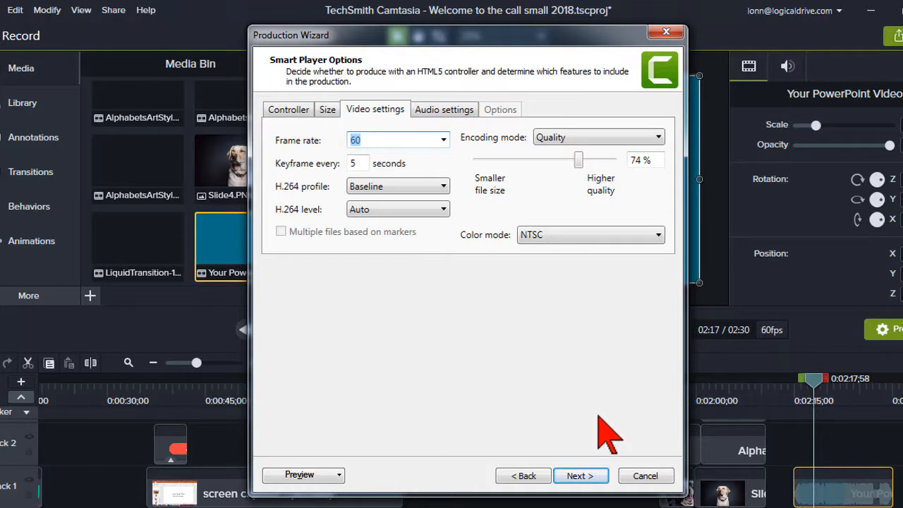
{"action": "left_click", "coordinate": [636, 477]}
Create a new local-file production preset named test in the MP4 - Smart Player (HTML5) format
{"action": "left_click", "coordinate": [112, 11]}
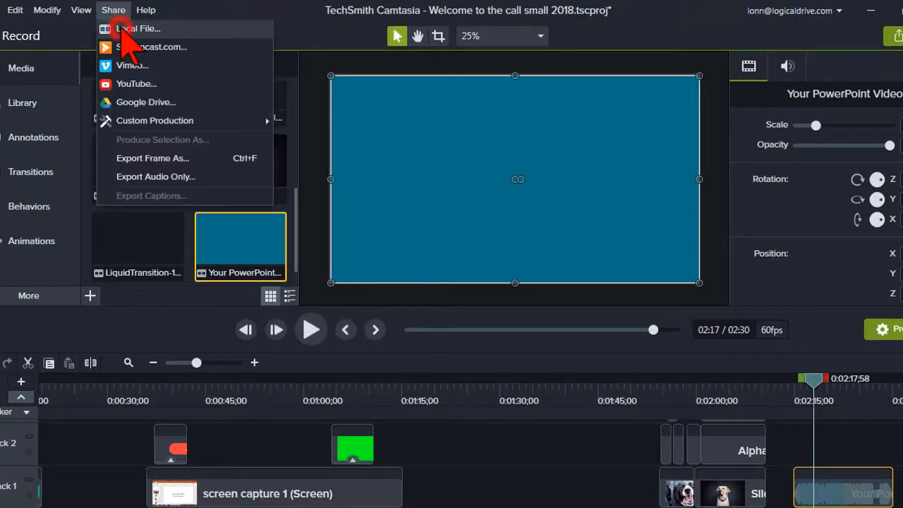
{"action": "left_click", "coordinate": [122, 32]}
{"action": "left_click", "coordinate": [621, 133]}
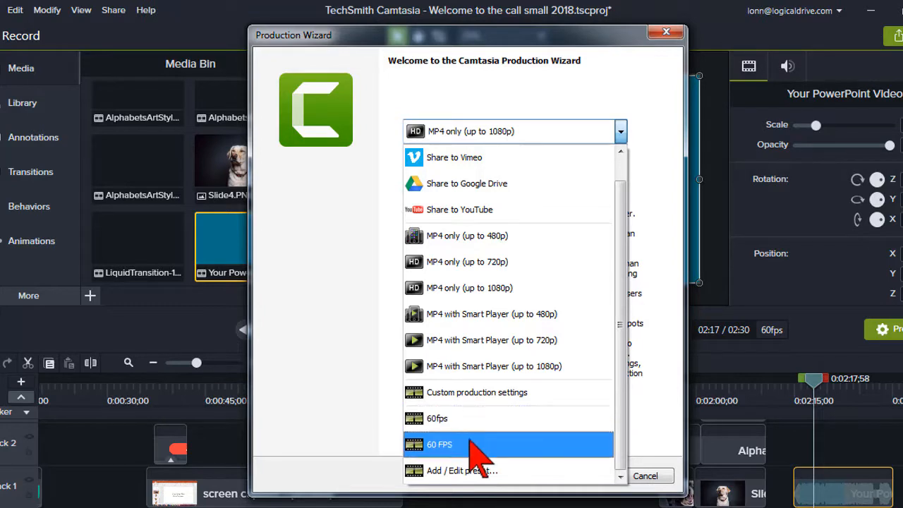
{"action": "left_click", "coordinate": [477, 469]}
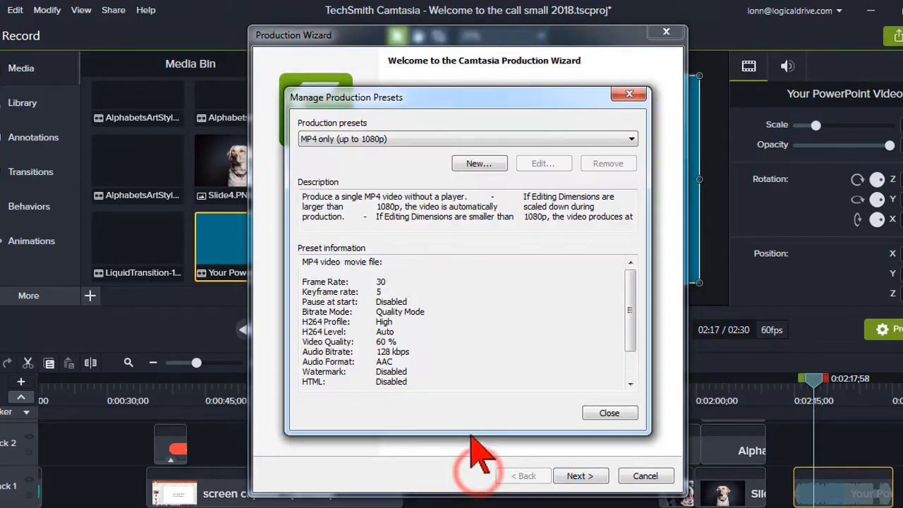
{"action": "left_click", "coordinate": [478, 163]}
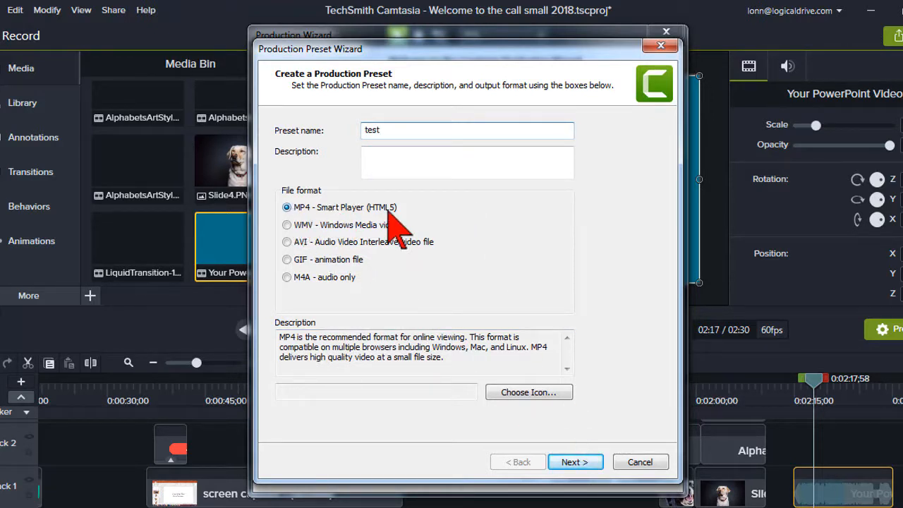
{"action": "left_click", "coordinate": [586, 461]}
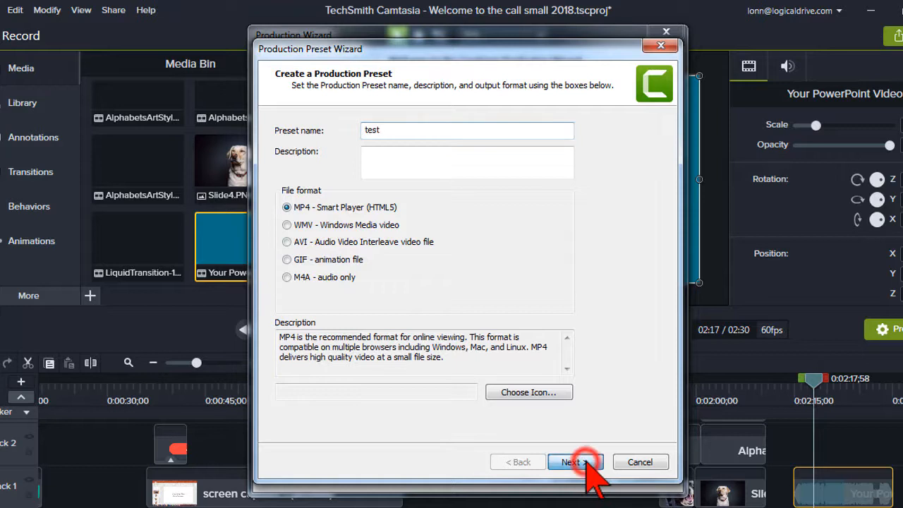
Turn off Produce with controller for the test preset and check its video size and frame rate settings
{"action": "left_click", "coordinate": [281, 146]}
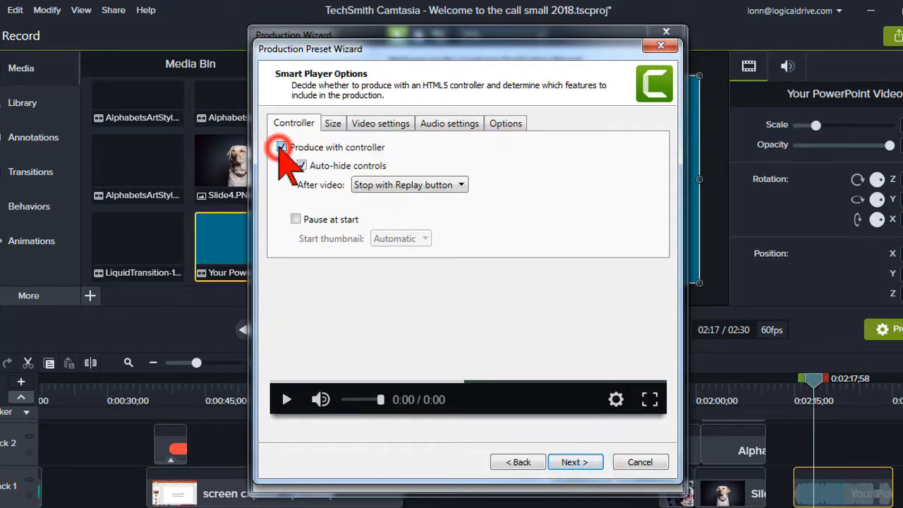
{"action": "left_click", "coordinate": [333, 124]}
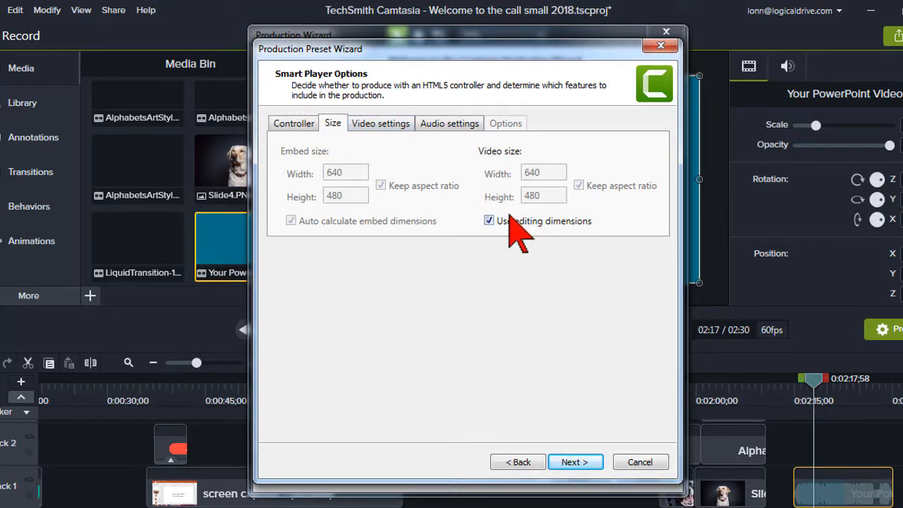
{"action": "left_click", "coordinate": [400, 123]}
{"action": "left_click", "coordinate": [377, 153]}
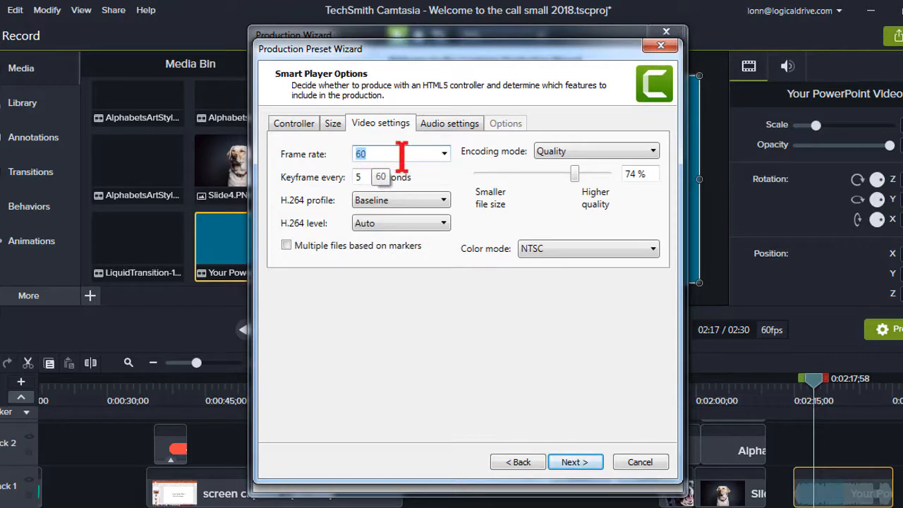
Turn on Encode audio and check the bit rate choices for the test preset, then cancel it and close the preset manager
{"action": "left_click", "coordinate": [450, 123]}
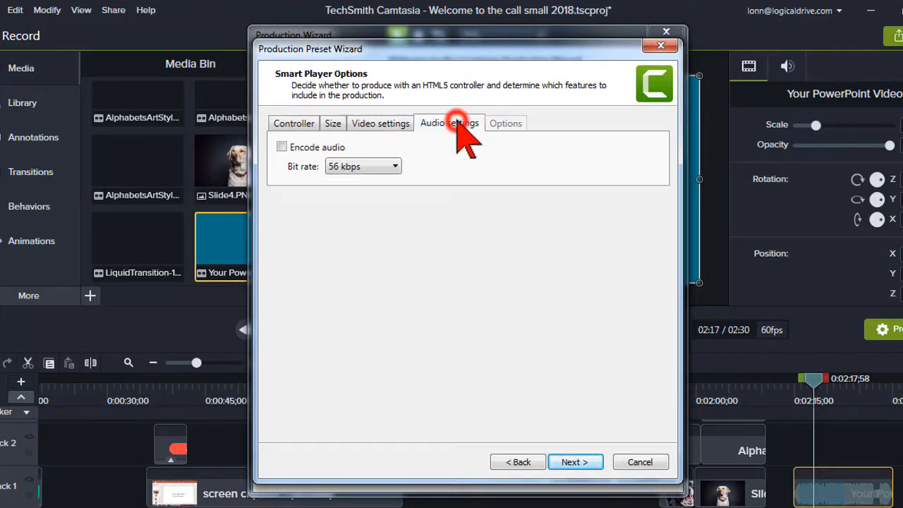
{"action": "left_click", "coordinate": [396, 166]}
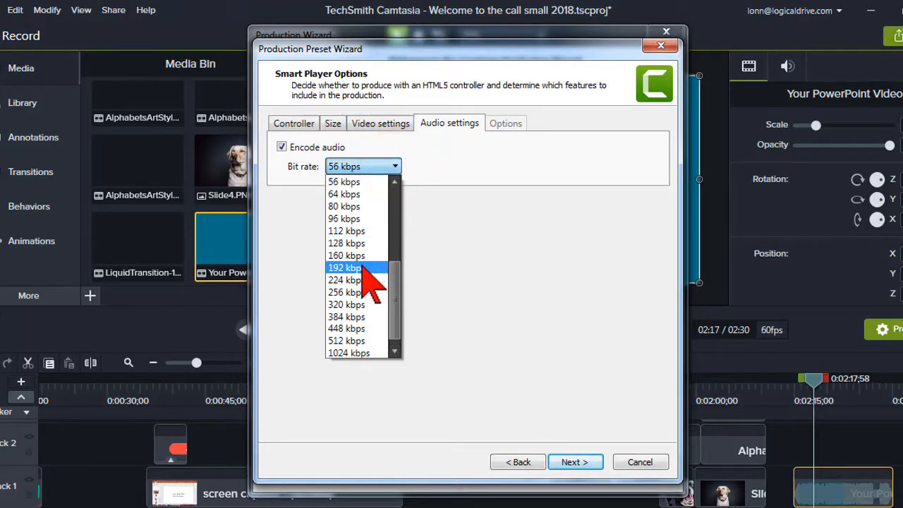
{"action": "left_click", "coordinate": [510, 272]}
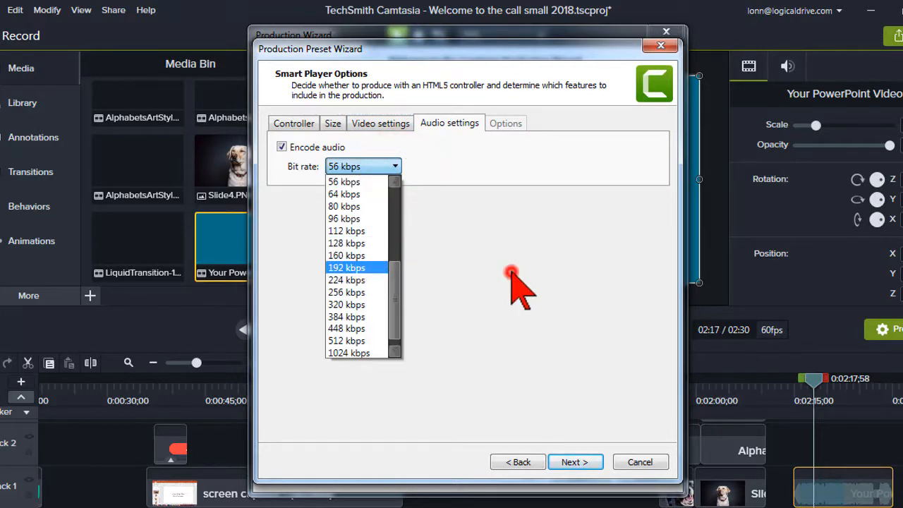
{"action": "left_click", "coordinate": [640, 462]}
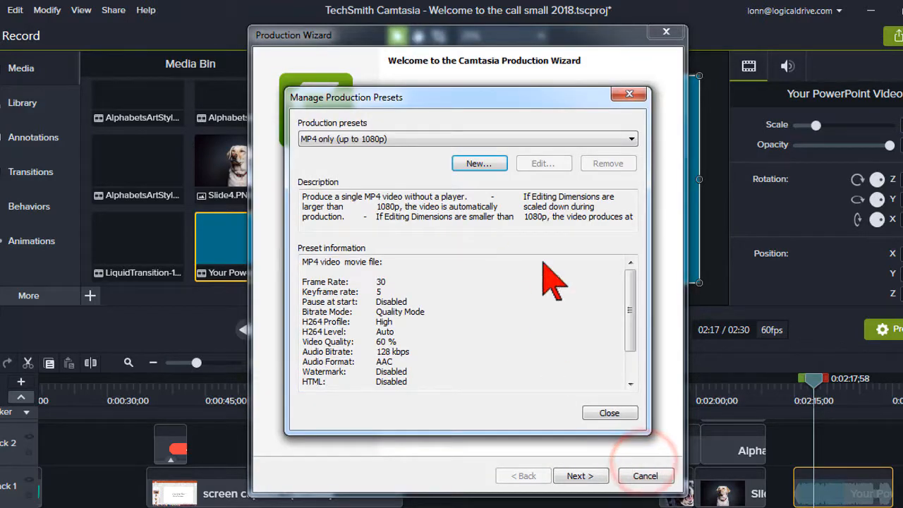
{"action": "left_click", "coordinate": [623, 413]}
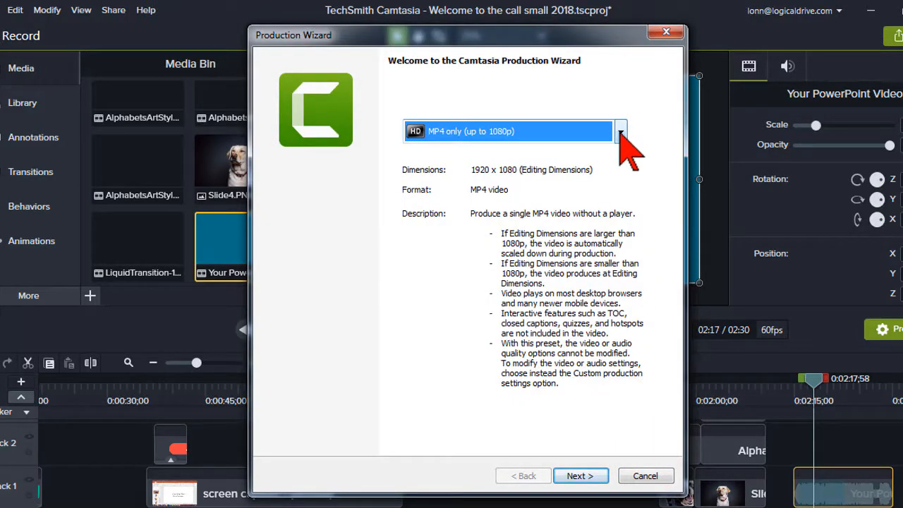
Select the 60fps production preset, then cancel the Production Wizard and return to the PowerPoint presentation
{"action": "left_click", "coordinate": [619, 133]}
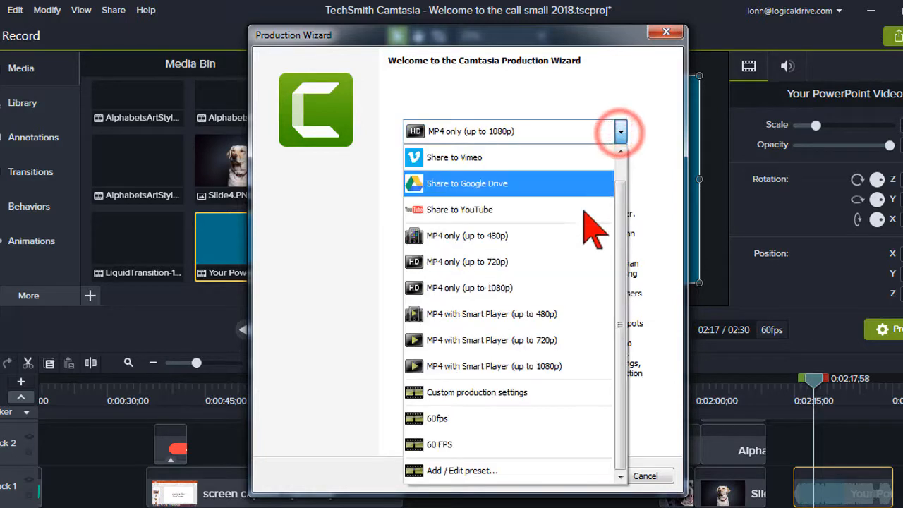
{"action": "left_click", "coordinate": [520, 418]}
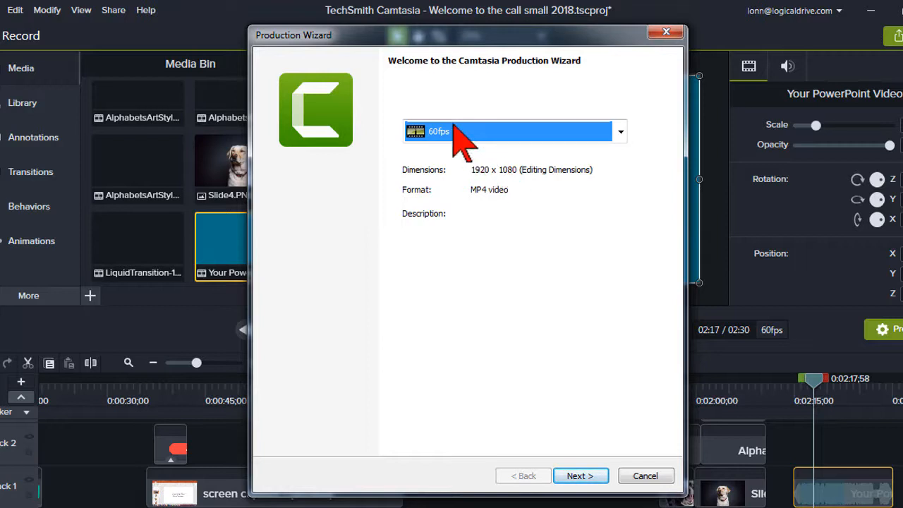
{"action": "left_click", "coordinate": [646, 477]}
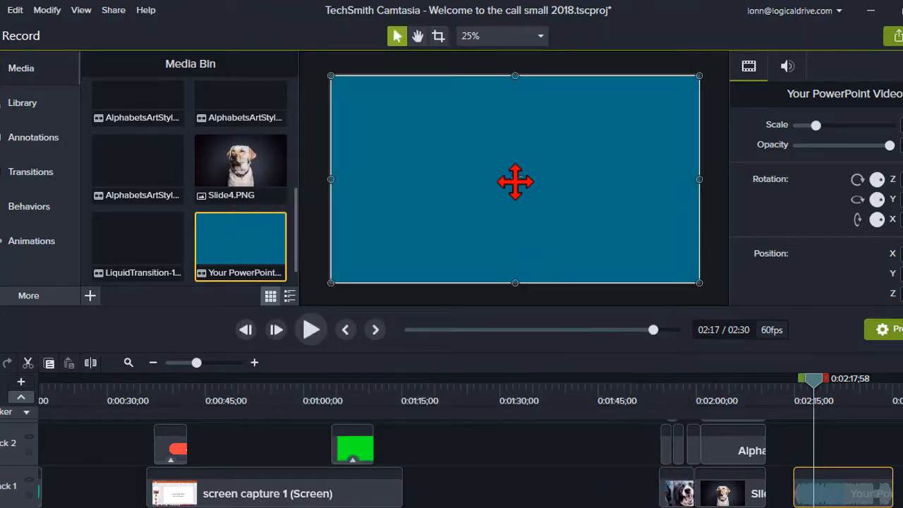
{"action": "left_click", "coordinate": [551, 392]}
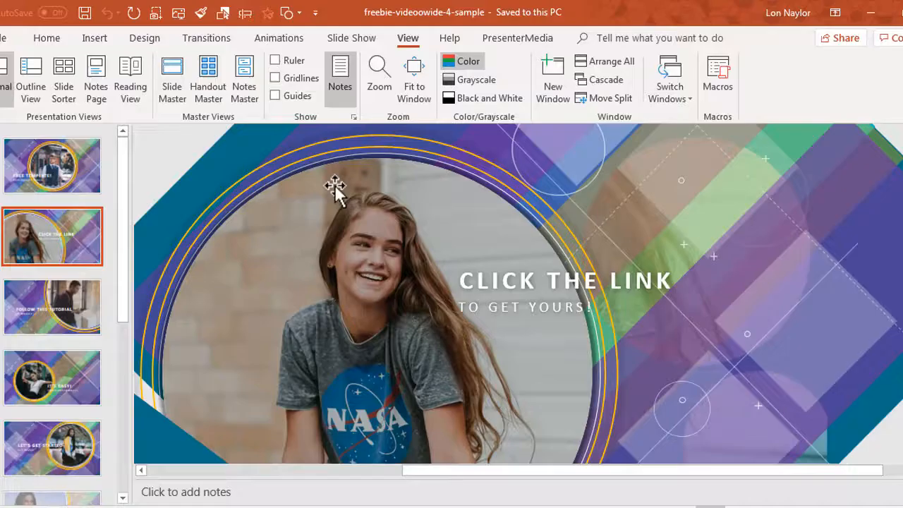